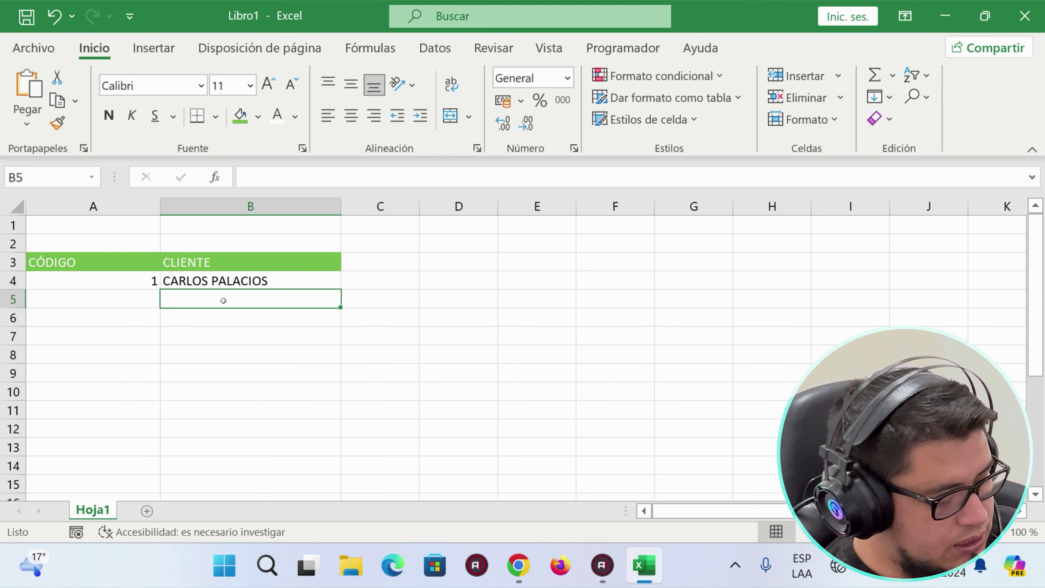
# Enter the second client's name in B5 and code 2 beside it in A5
pyautogui.write('MARIA')
pyautogui.press('Return')
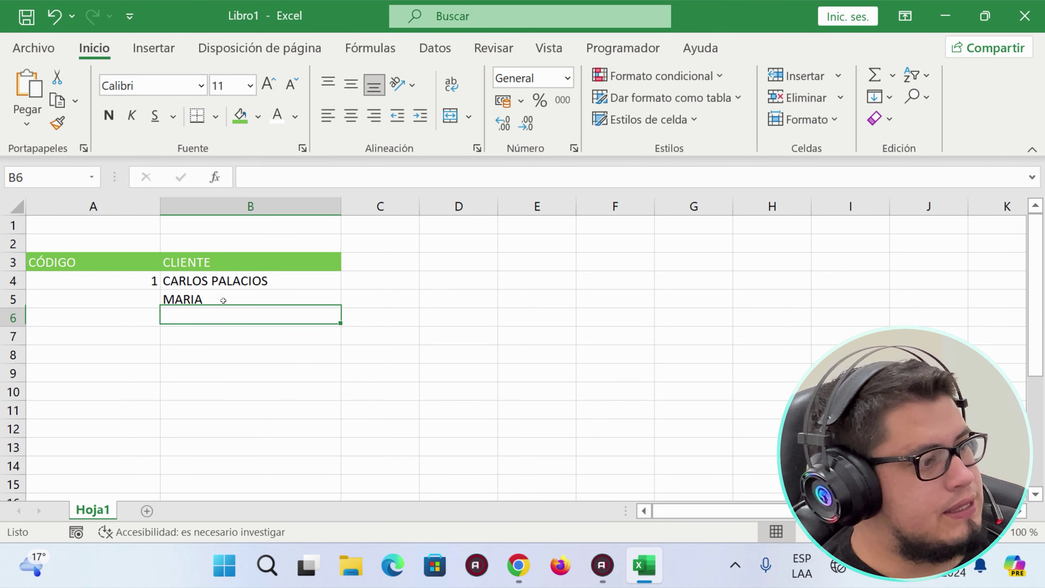
pyautogui.click(155, 293)
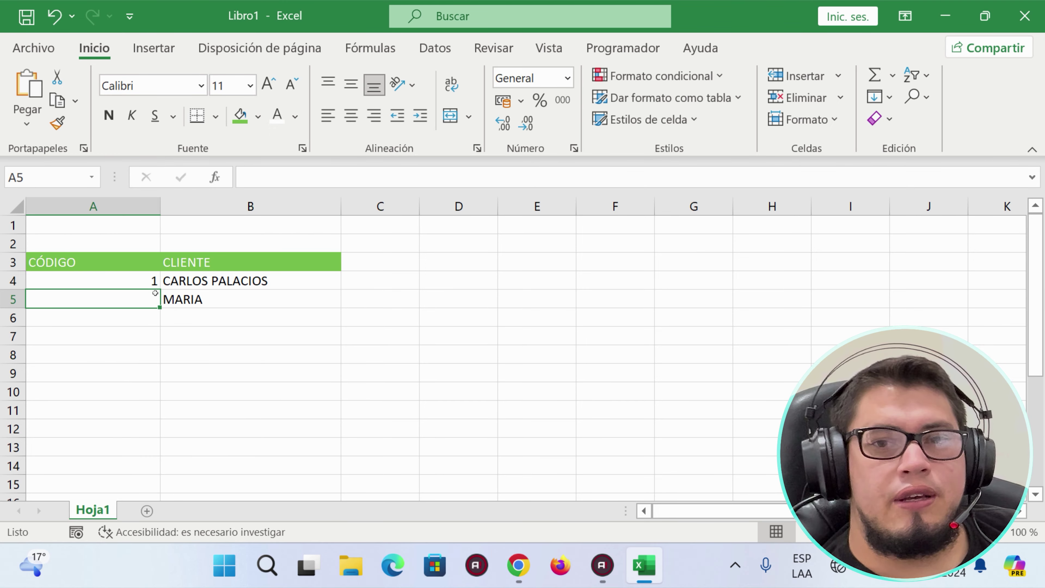
pyautogui.click(183, 314)
pyautogui.click(136, 299)
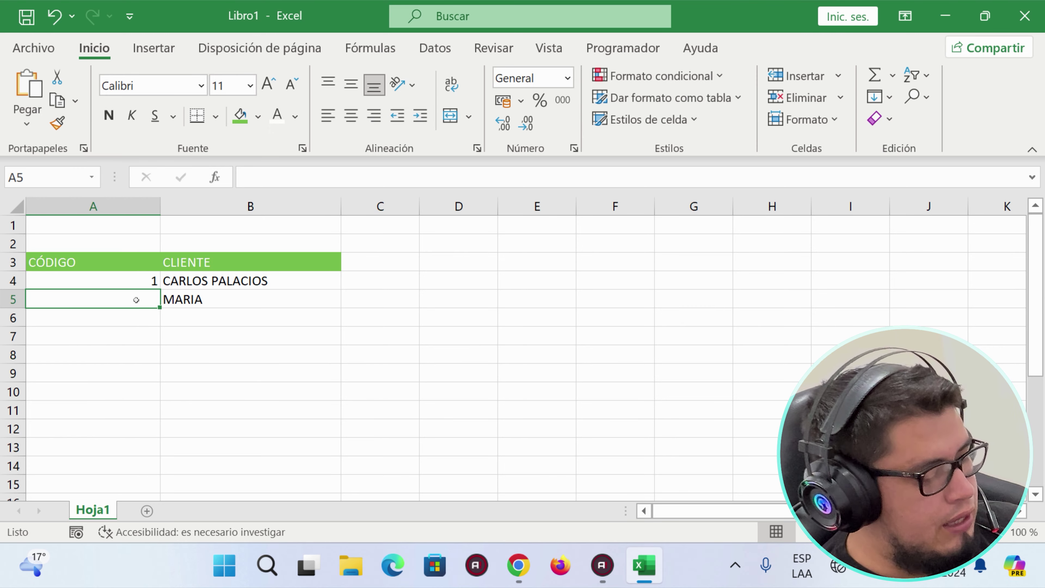
pyautogui.write('2')
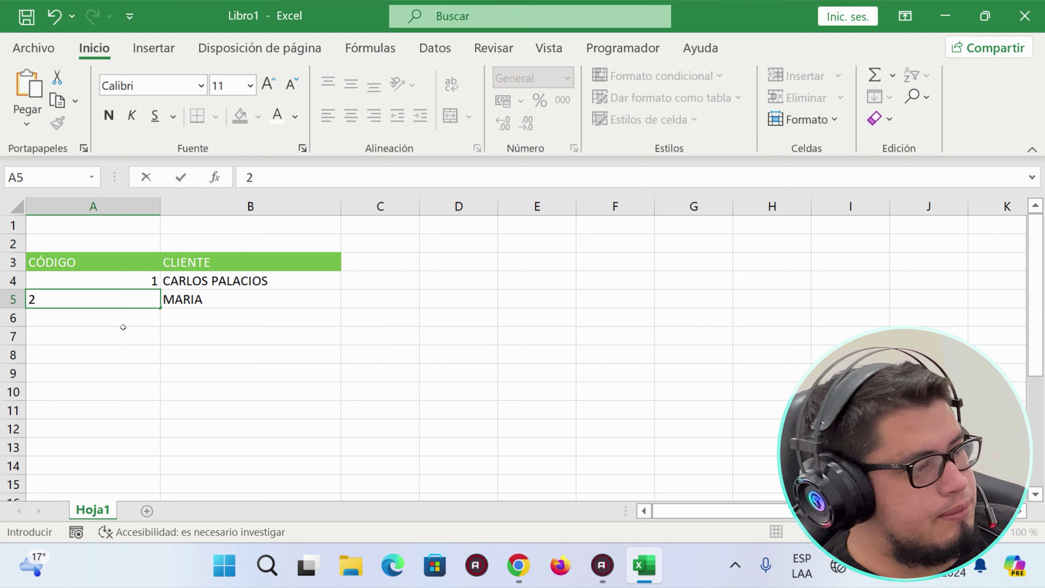
pyautogui.click(122, 317)
# Enter code 3 in A6 and the third client's name in B6, then review the codes
pyautogui.write('3')
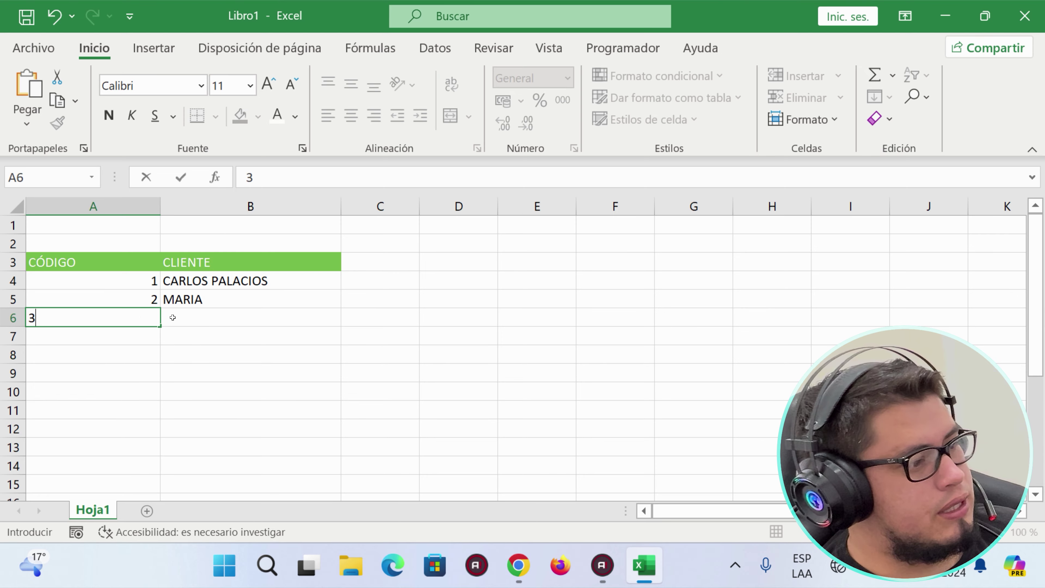
pyautogui.click(174, 316)
pyautogui.write('MILT')
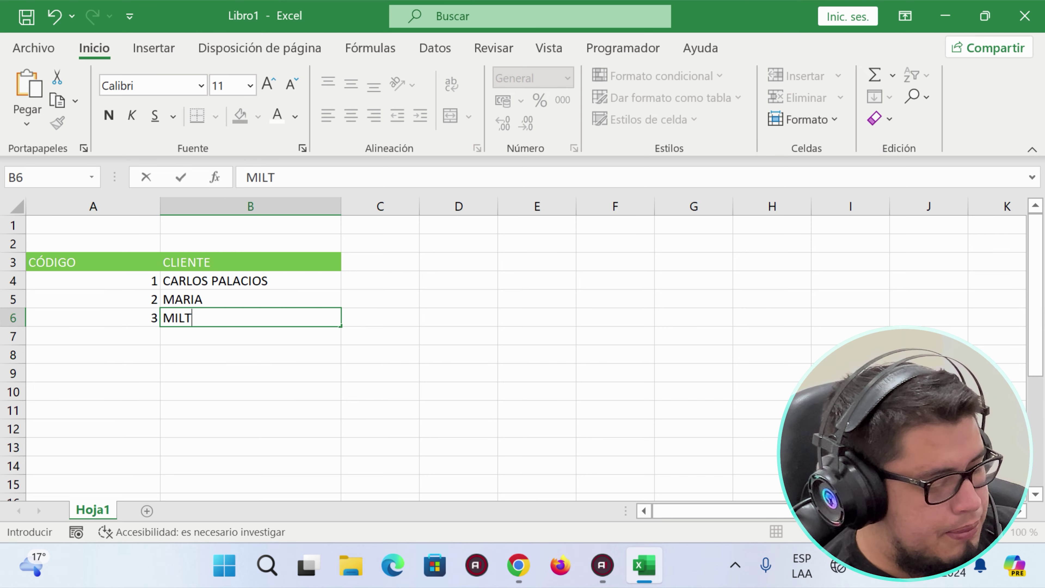
pyautogui.write('ON')
pyautogui.press('Return')
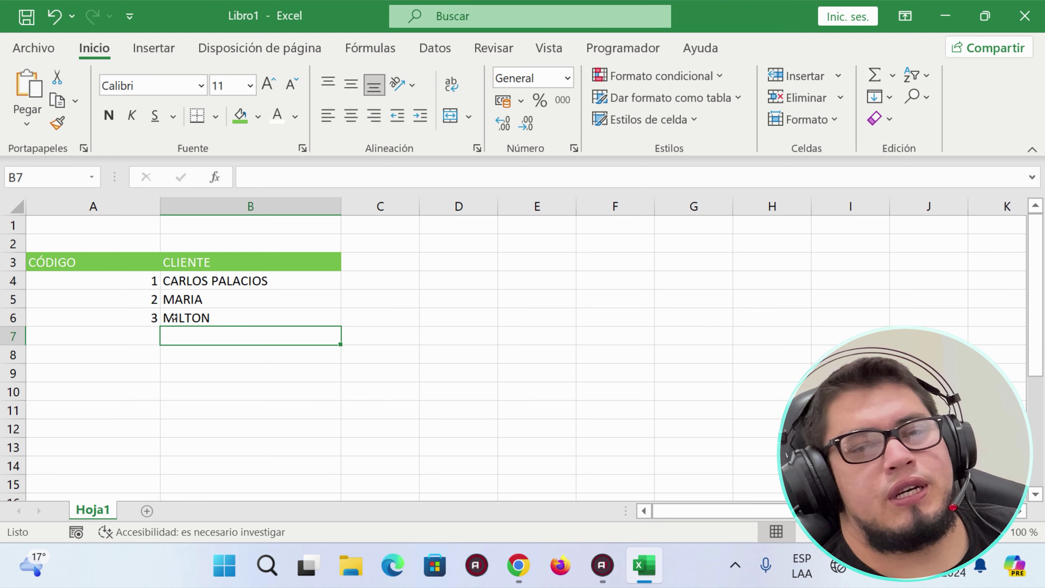
pyautogui.moveTo(116, 280); pyautogui.dragTo(127, 398)
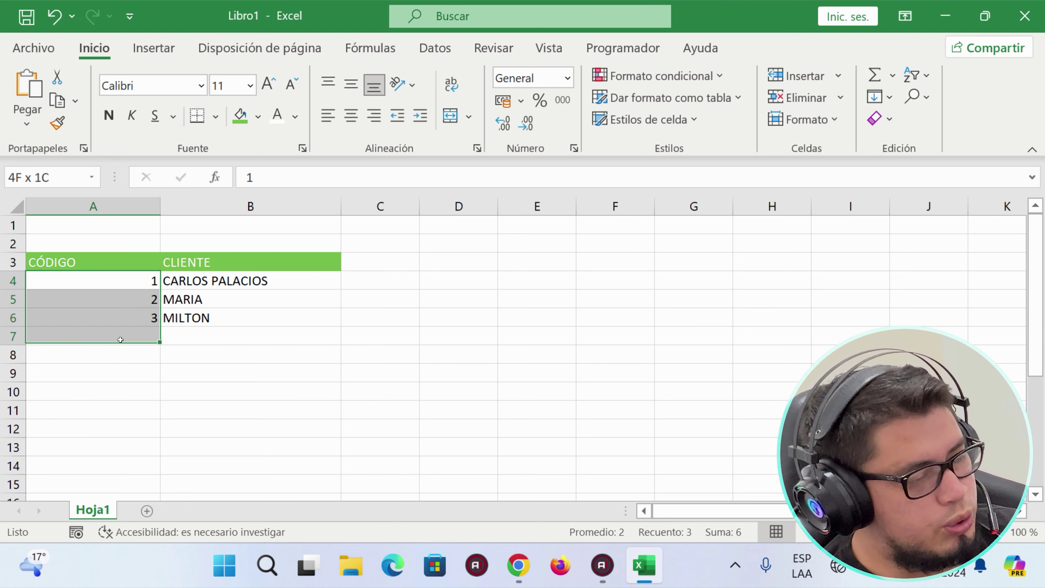
pyautogui.click(127, 356)
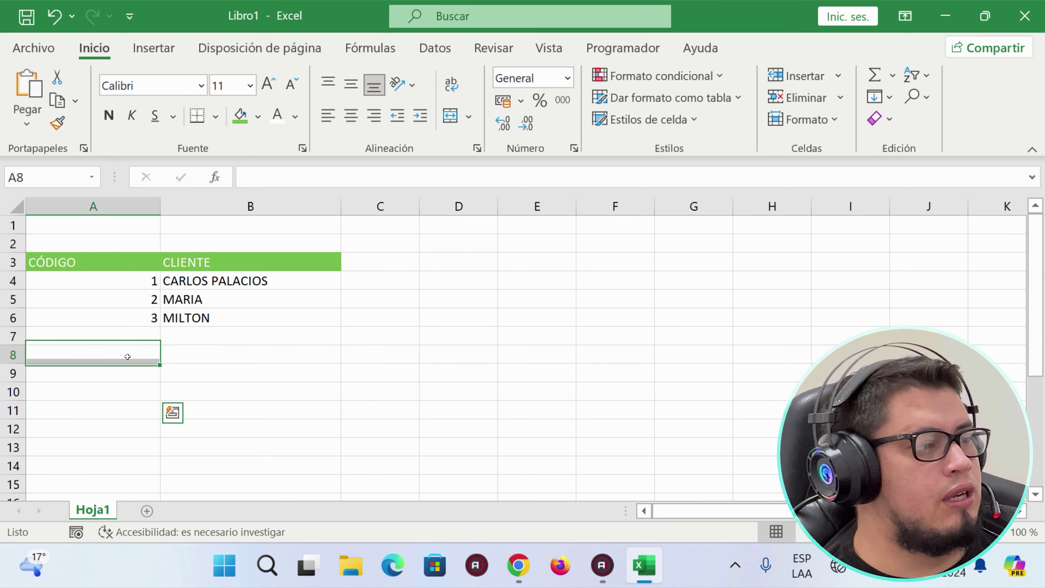
pyautogui.click(112, 291)
# Clear A4:B6 and paste the SECUENCIA of CONTARA formula into A4
pyautogui.click(112, 282)
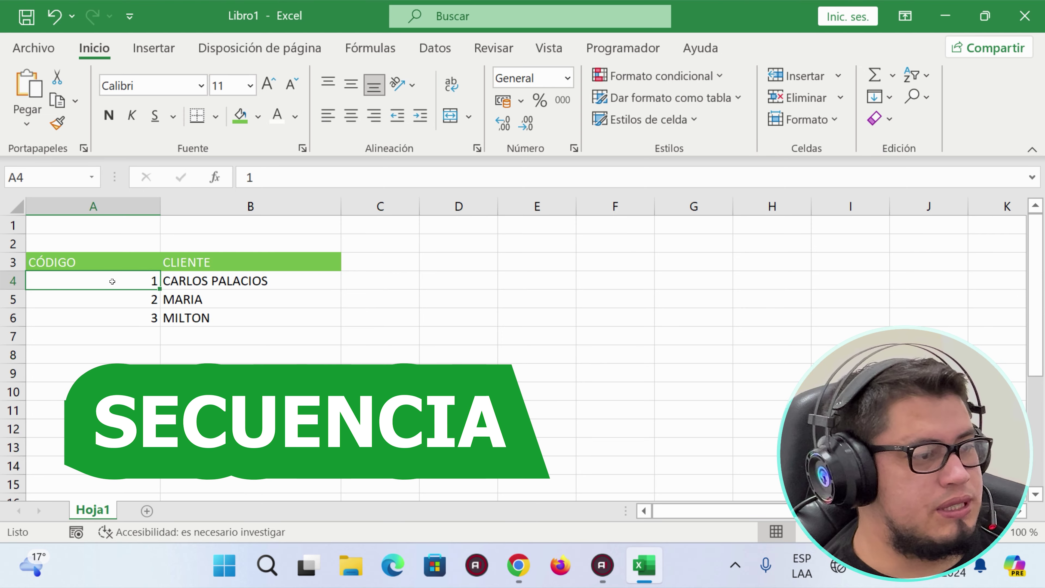
pyautogui.moveTo(216, 314); pyautogui.dragTo(143, 281)
pyautogui.press('Delete')
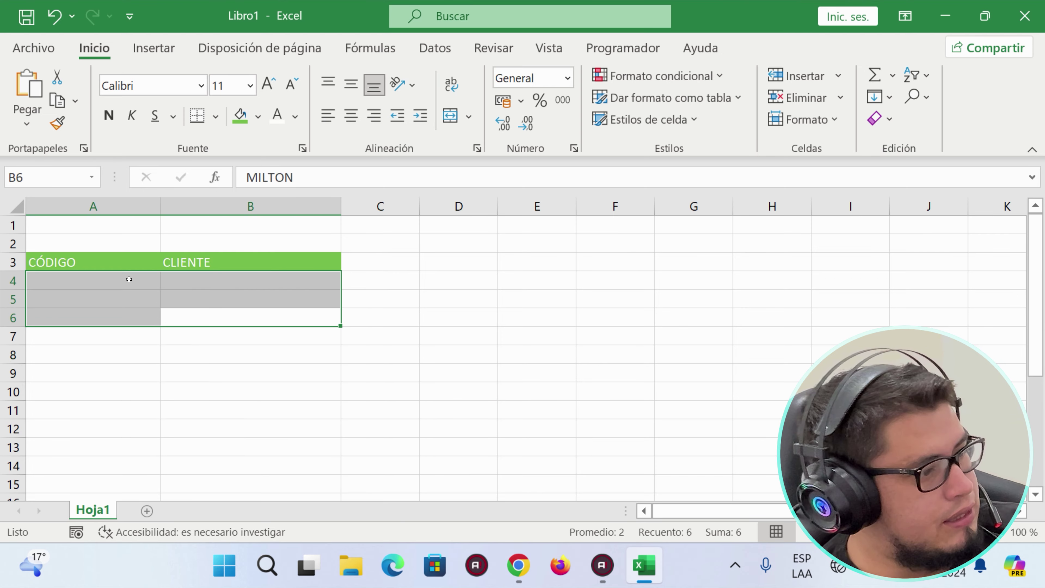
pyautogui.click(93, 280)
pyautogui.click(264, 177)
pyautogui.write('=SECUENCIA((CONTARA(B4:B13)))')
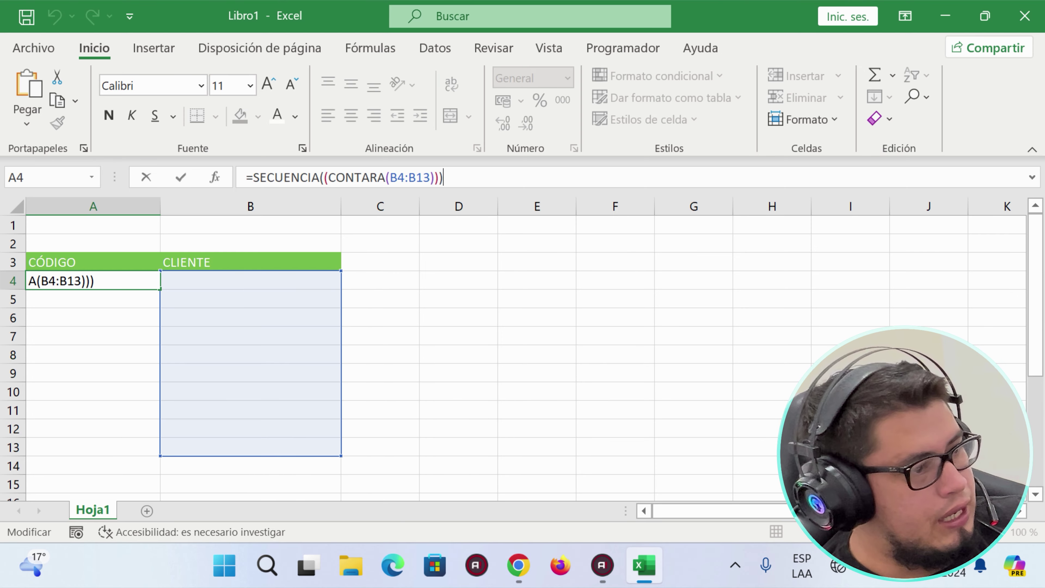
pyautogui.press('Return')
# Type three client names in B4:B6 so codes 1, 2 and 3 appear automatically
pyautogui.doubleClick(178, 281)
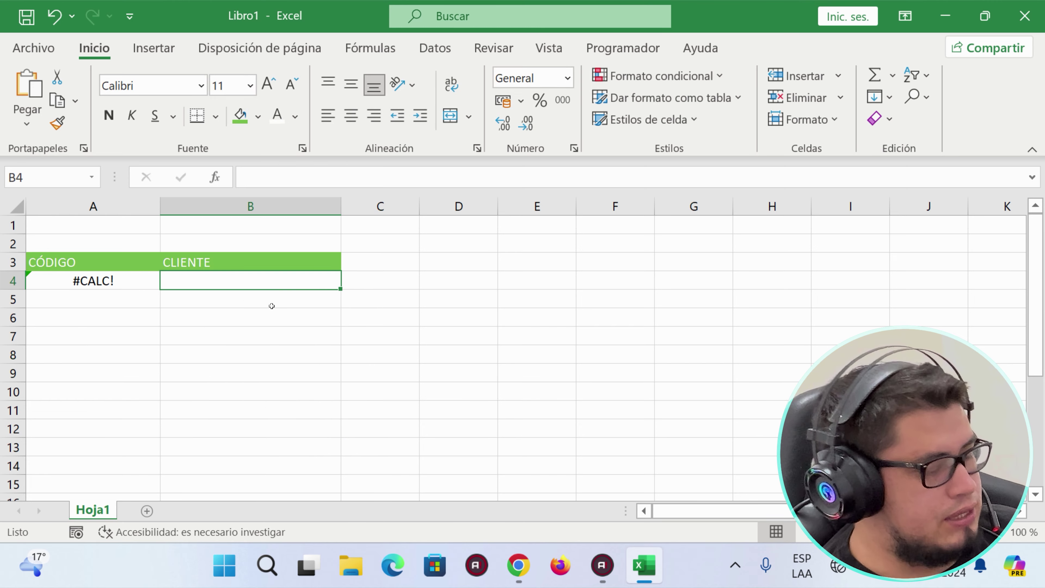
pyautogui.write('OPEDRO')
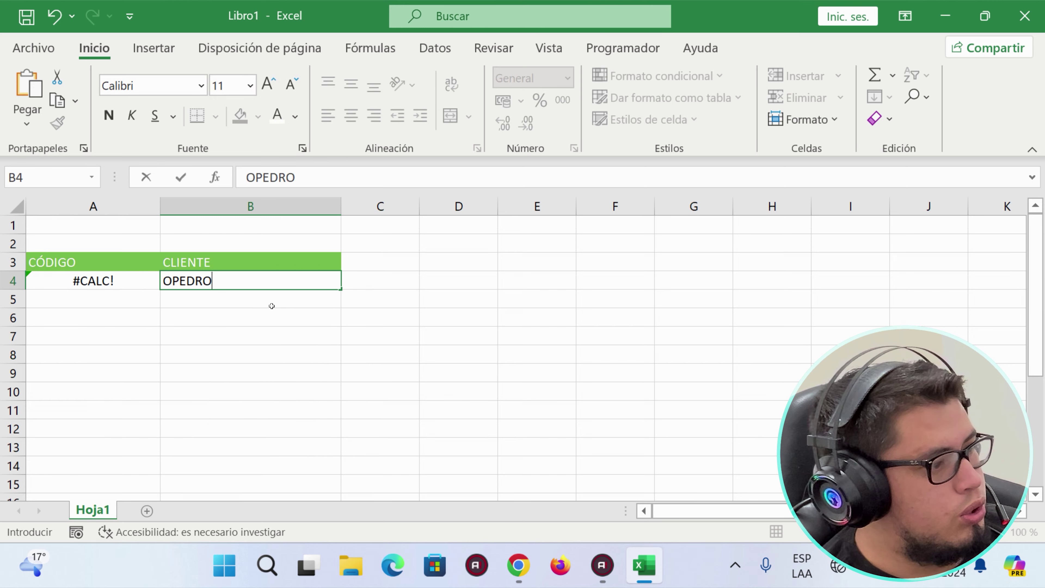
pyautogui.press('Return')
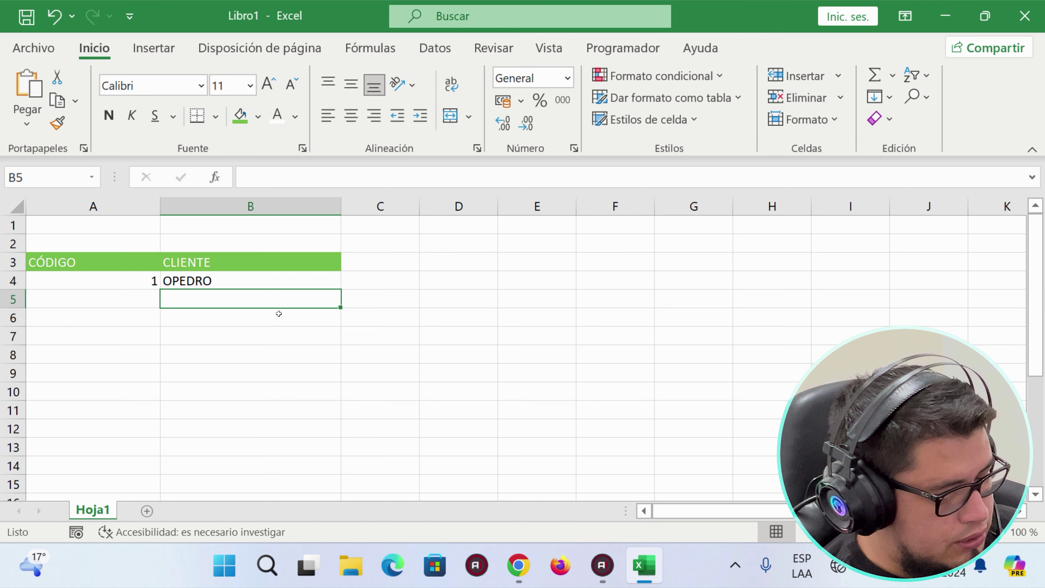
pyautogui.write('MILTON')
pyautogui.press('Return')
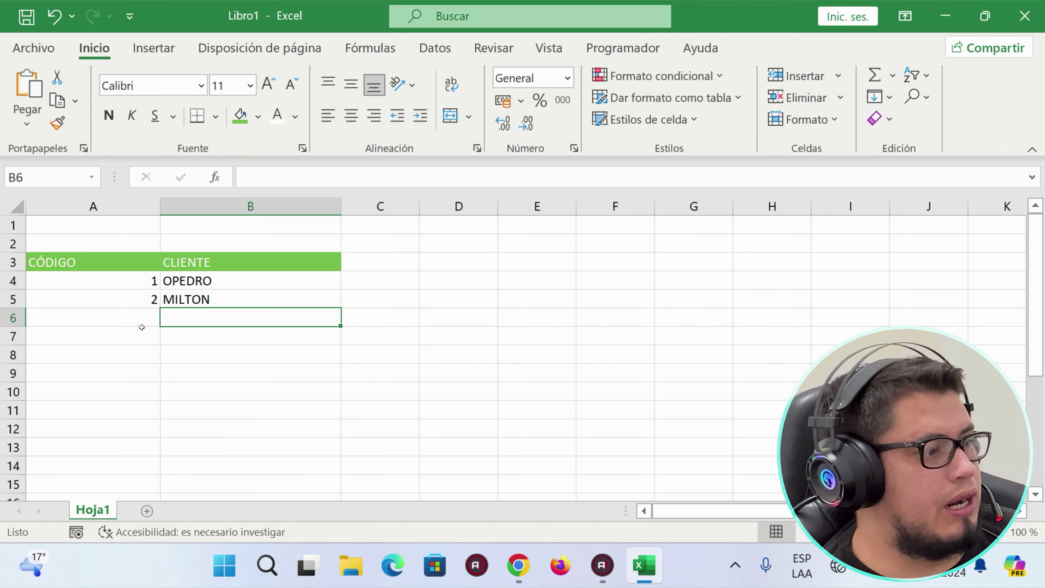
pyautogui.moveTo(132, 285); pyautogui.dragTo(136, 299)
pyautogui.click(194, 299)
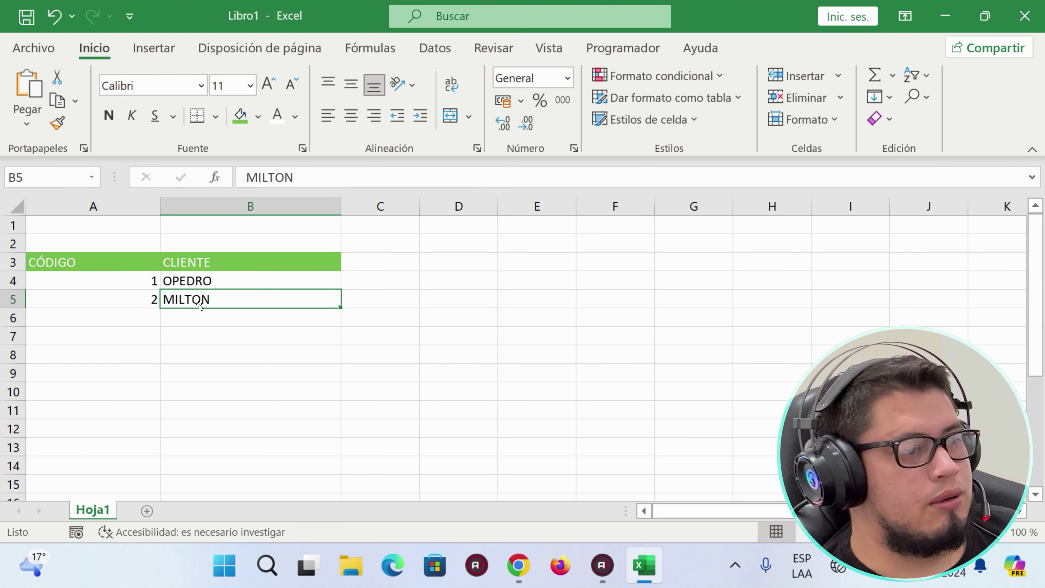
pyautogui.click(200, 308)
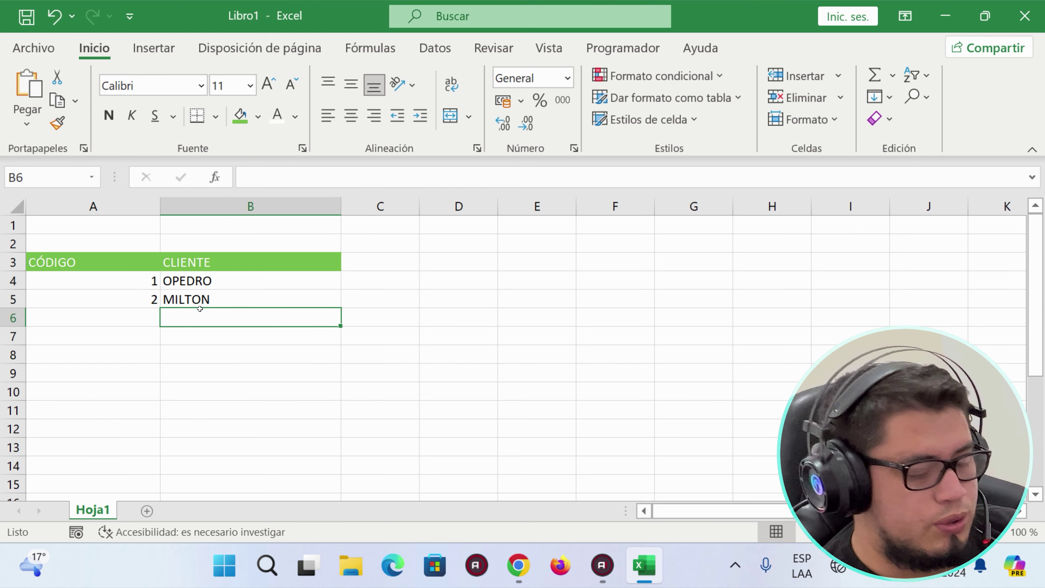
pyautogui.write('JUA')
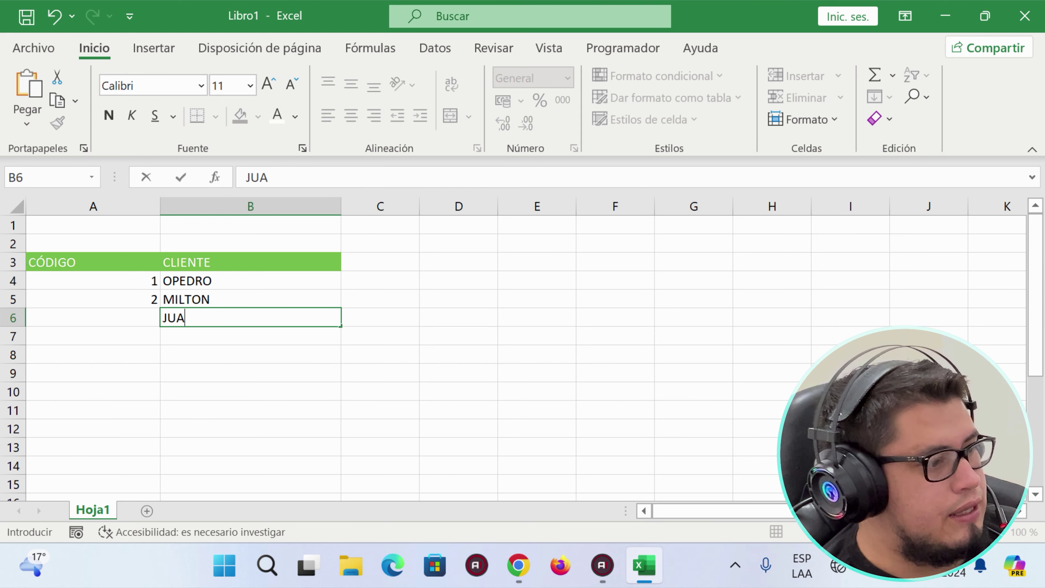
pyautogui.write('N')
pyautogui.press('Return')
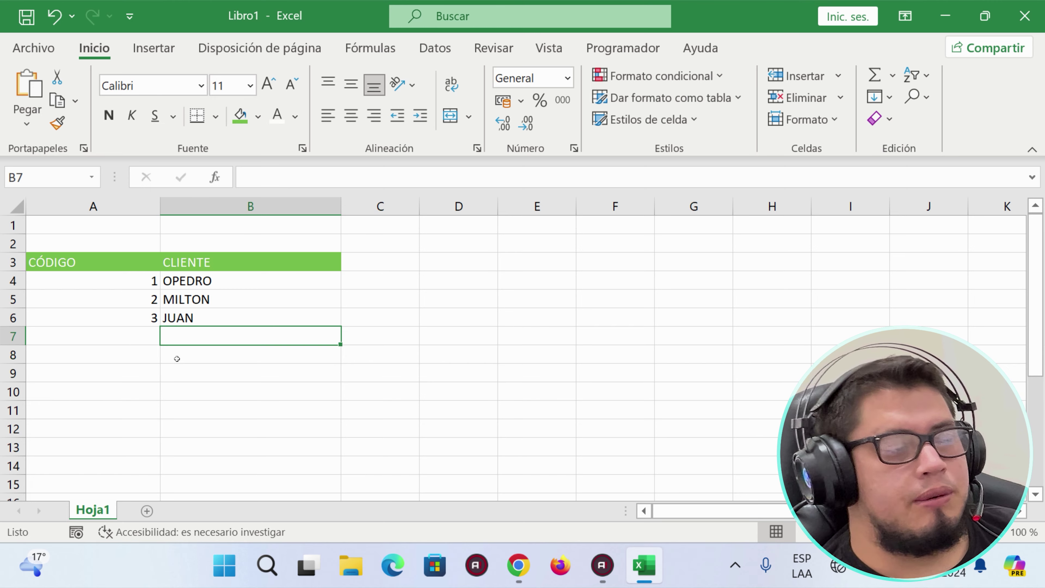
# Delete the code formula from A4 and the three client names from B4:B6
pyautogui.click(169, 272)
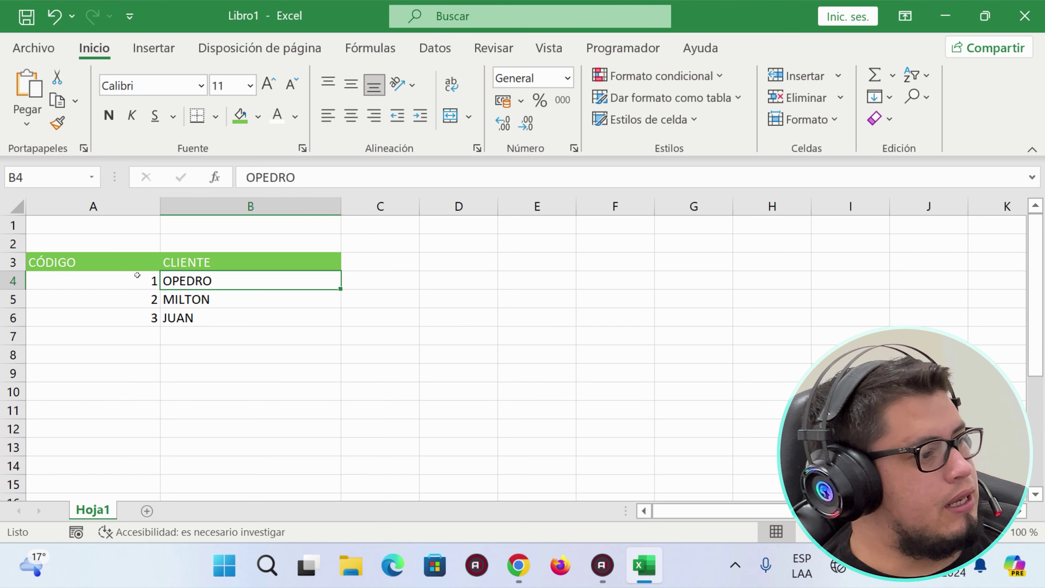
pyautogui.click(141, 275)
pyautogui.press('F2')
pyautogui.hotkey('ctrl', 'shift', 'Left')
pyautogui.hotkey('ctrl', 'shift', 'Left')
pyautogui.hotkey('ctrl', 'shift', 'Left')
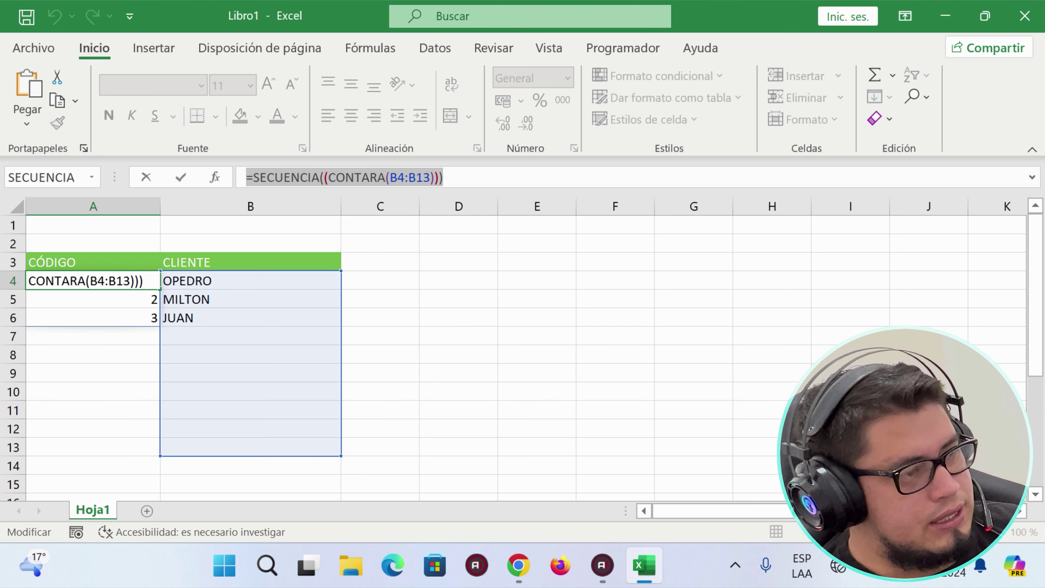
pyautogui.press('Escape')
pyautogui.press('Delete')
pyautogui.moveTo(197, 317); pyautogui.dragTo(196, 281)
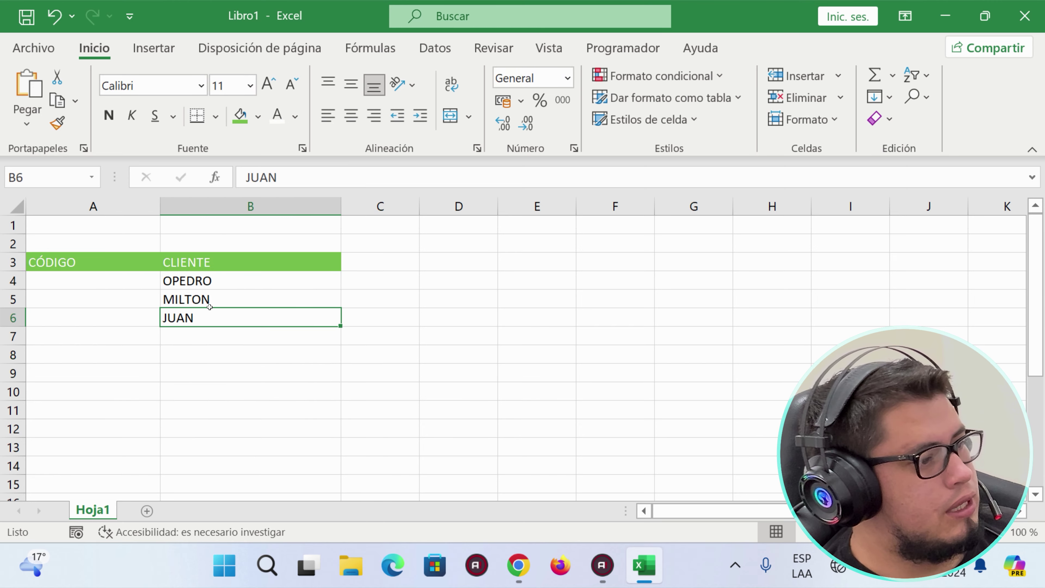
pyautogui.press('Delete')
# Enter a SECUENCIA(6) formula in A4 and review the spilled codes 1 to 6
pyautogui.click(133, 277)
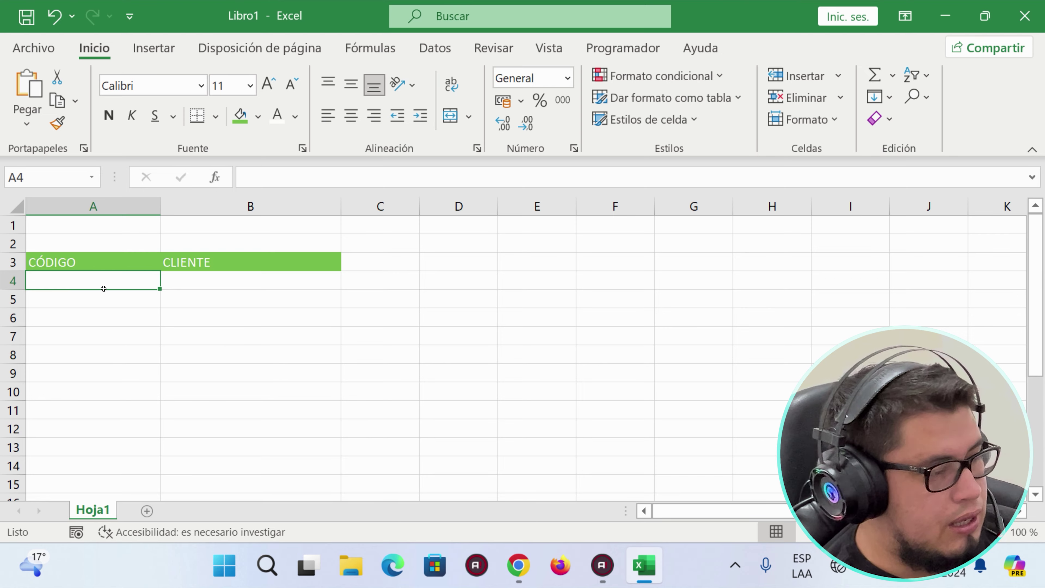
pyautogui.write('=')
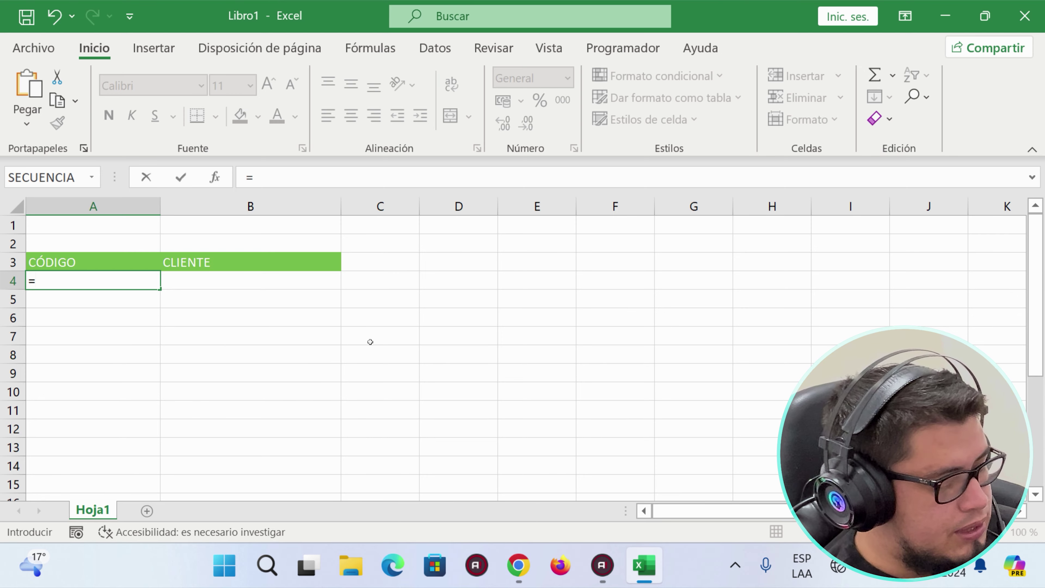
pyautogui.write('SECU')
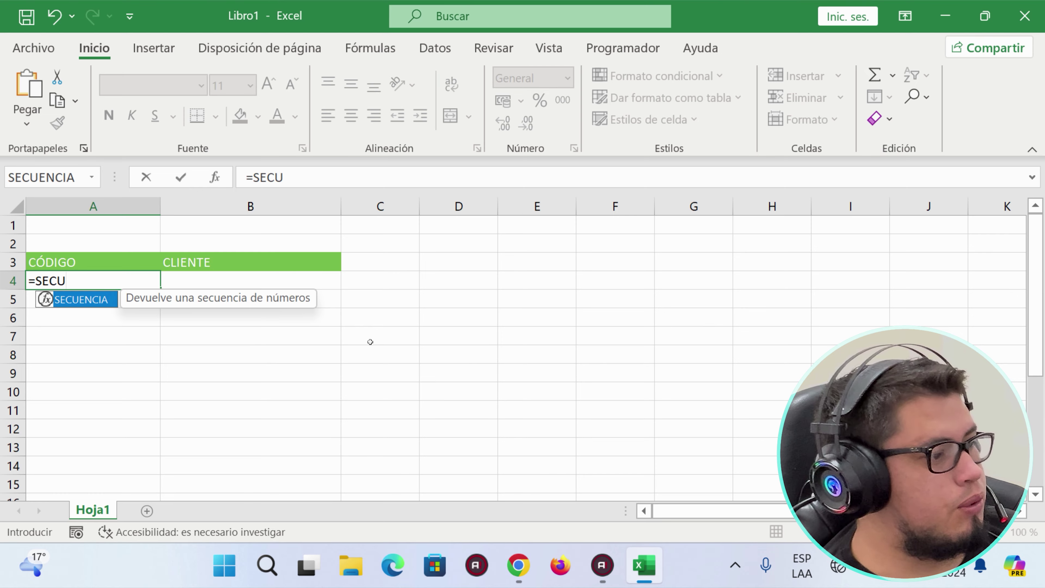
pyautogui.press('Tab')
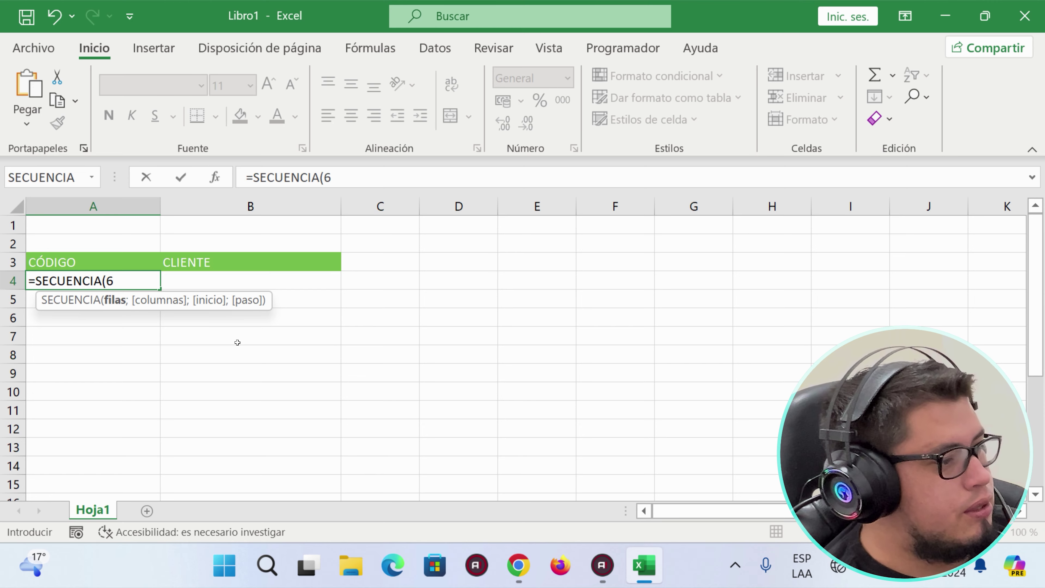
pyautogui.write(')')
pyautogui.press('Return')
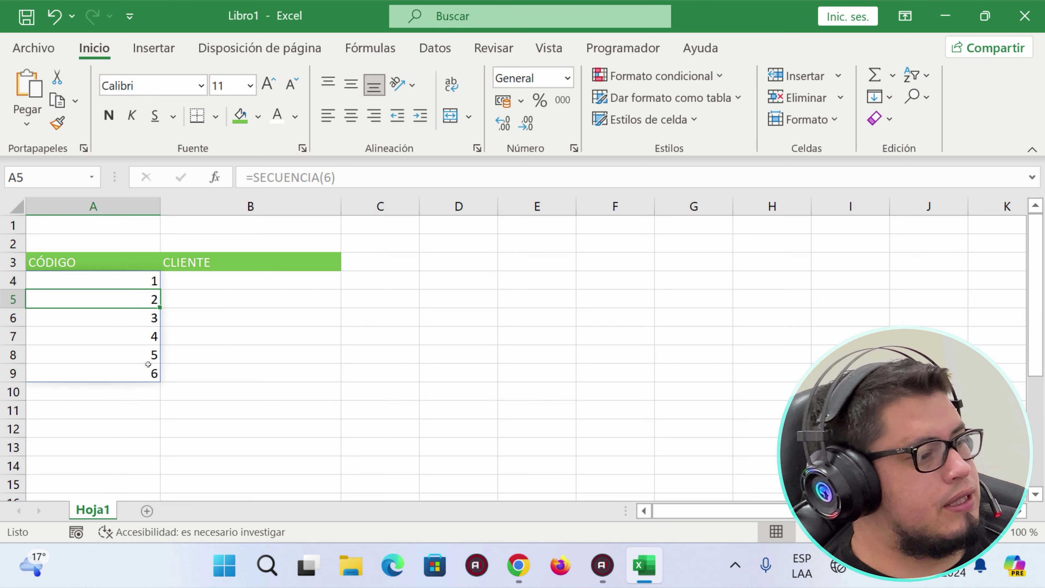
pyautogui.moveTo(148, 364); pyautogui.dragTo(138, 273)
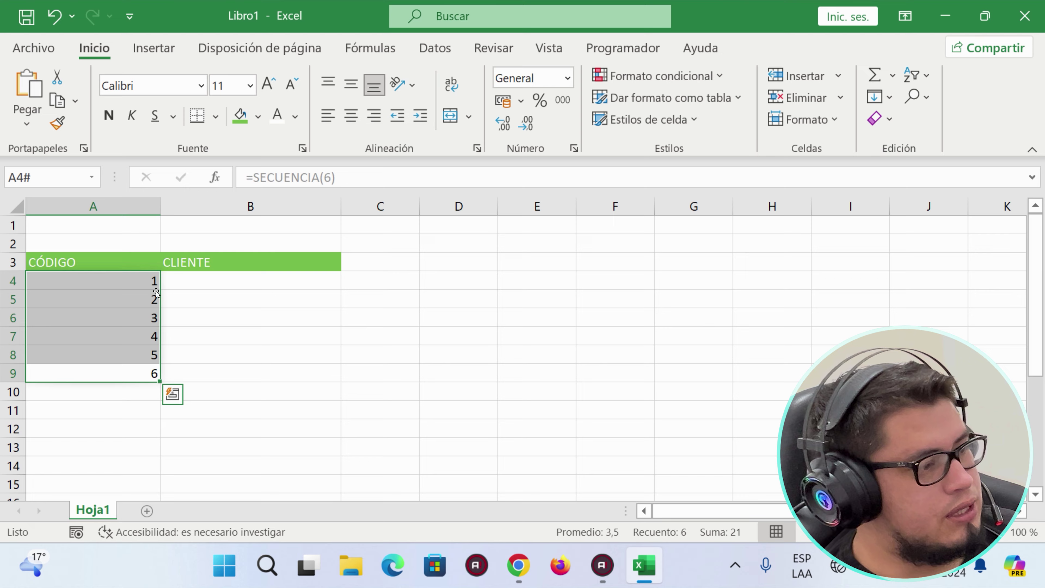
pyautogui.click(143, 283)
# Type a test entry in B4 and select the spilled codes to check their sum
pyautogui.click(177, 275)
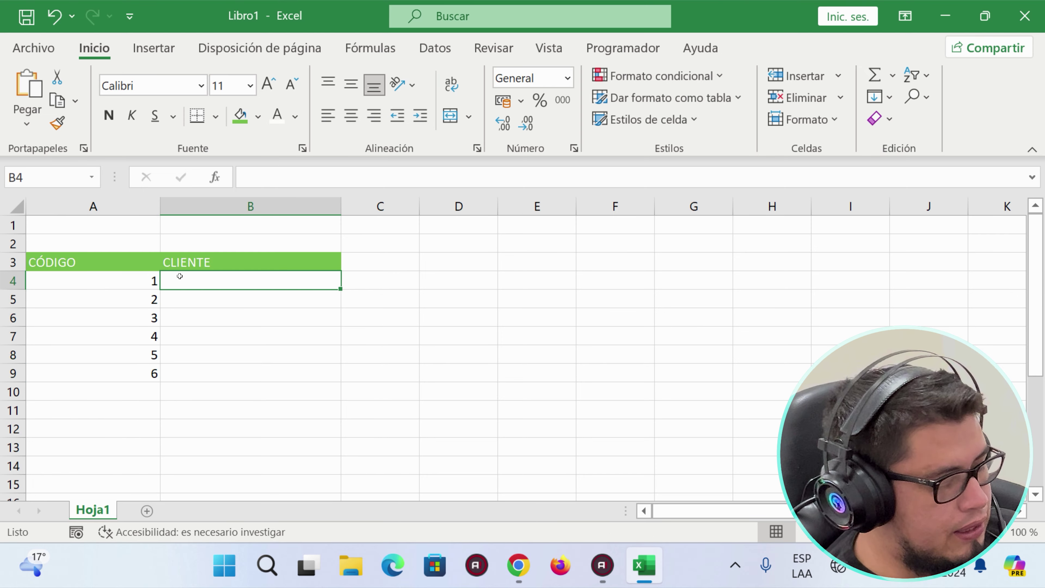
pyautogui.write('CDSCDS')
pyautogui.press('Return')
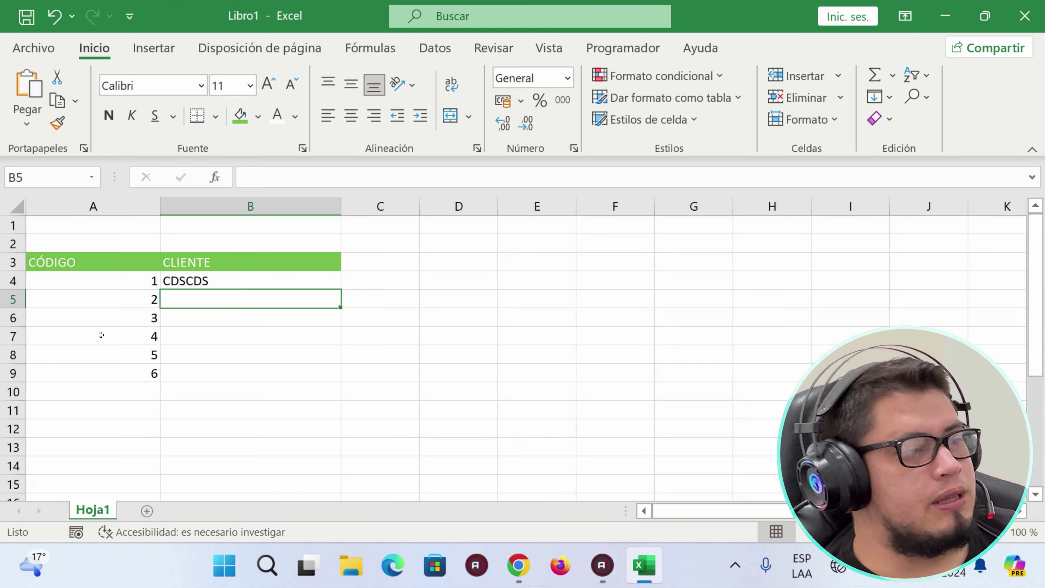
pyautogui.moveTo(123, 283); pyautogui.dragTo(118, 366)
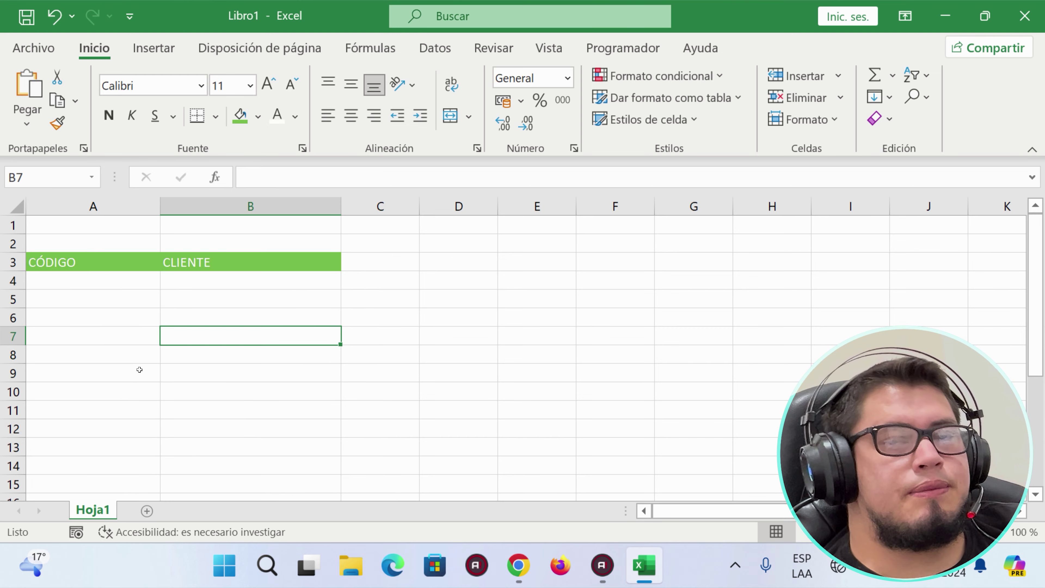
pyautogui.click(78, 280)
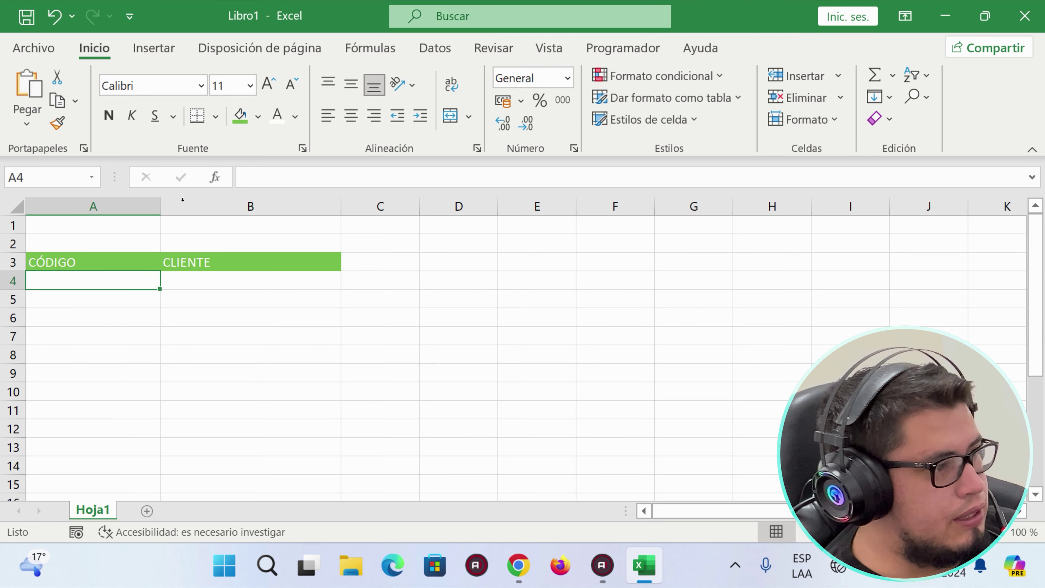
# Enter =SECUENCIA(CONTARA(B4:B15)) in A4, which shows #CALC! while B4:B15 is empty
pyautogui.write('=')
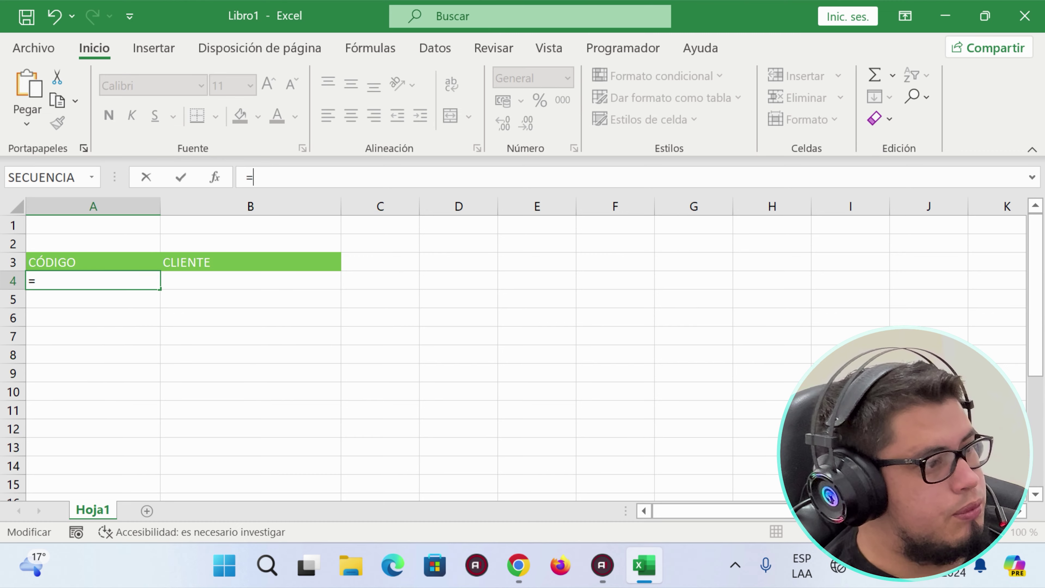
pyautogui.write('S')
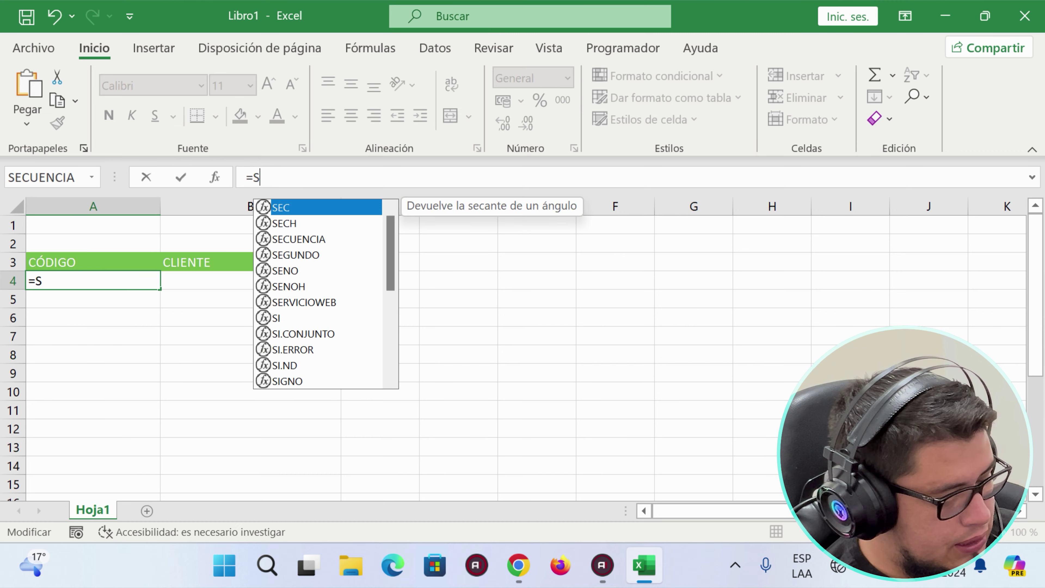
pyautogui.write('ECU')
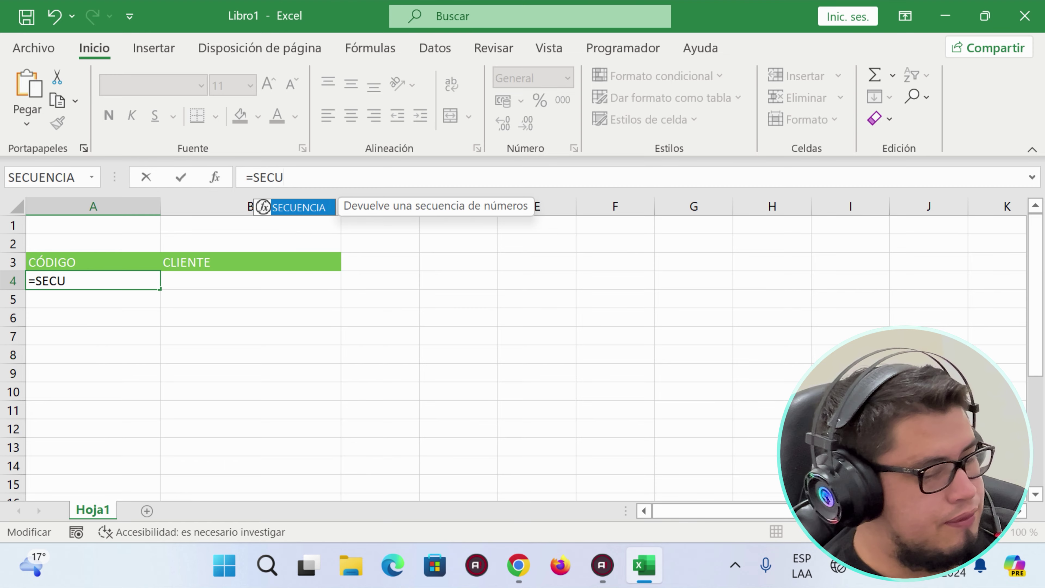
pyautogui.doubleClick(263, 207)
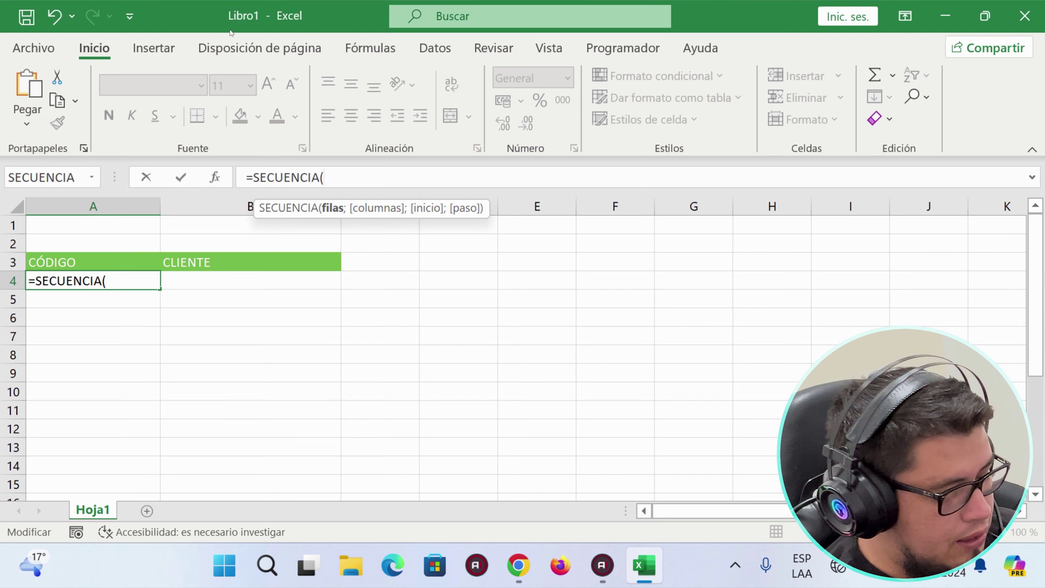
pyautogui.write('CONTA')
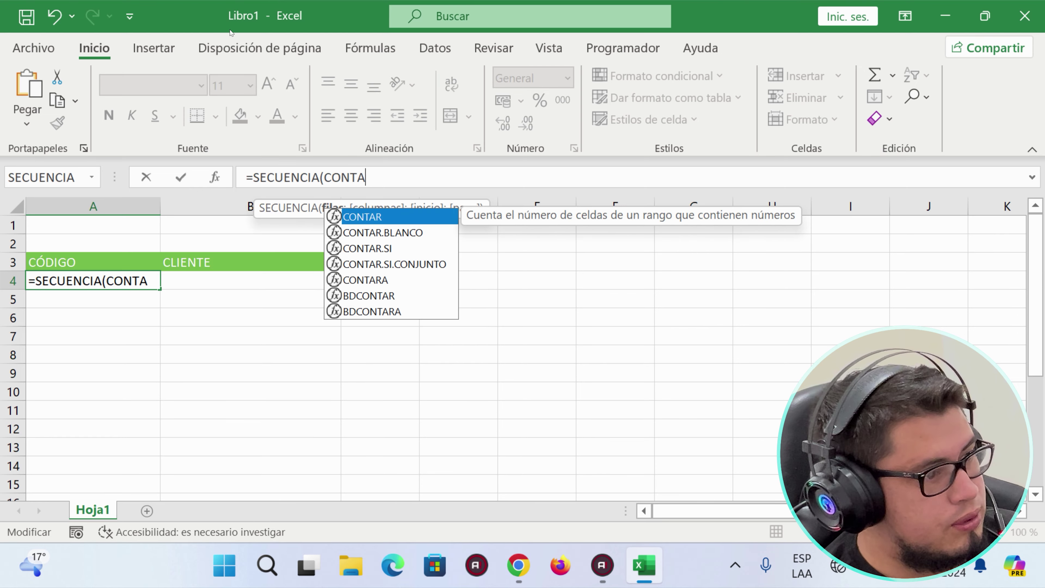
pyautogui.write('RA')
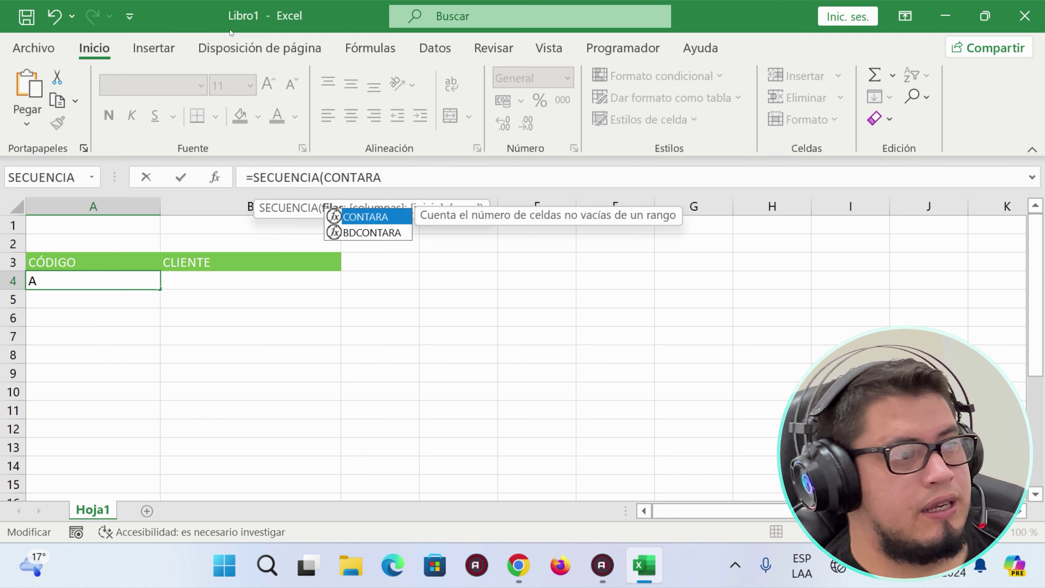
pyautogui.write('(')
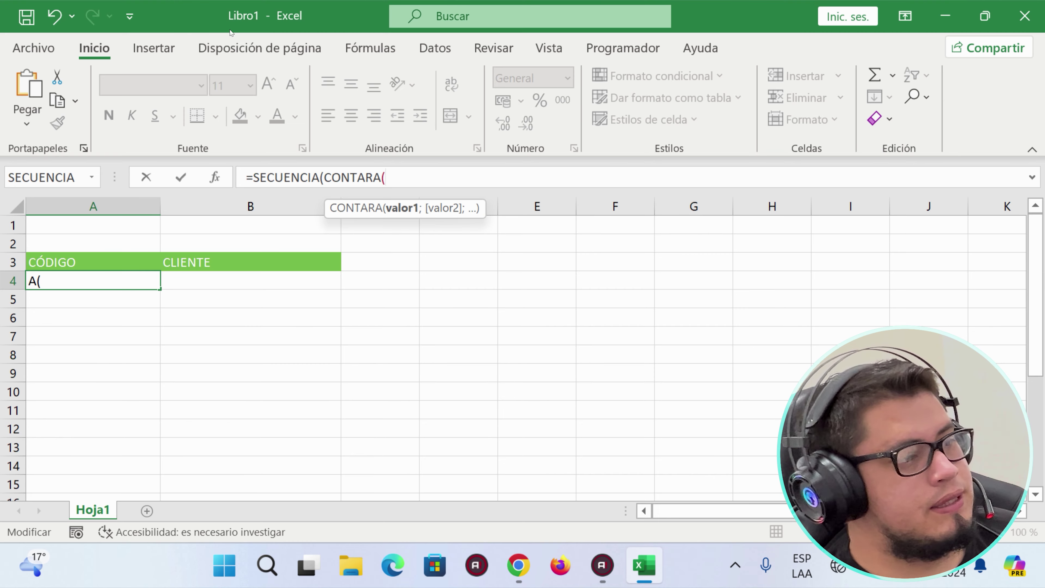
pyautogui.moveTo(282, 280); pyautogui.dragTo(275, 479)
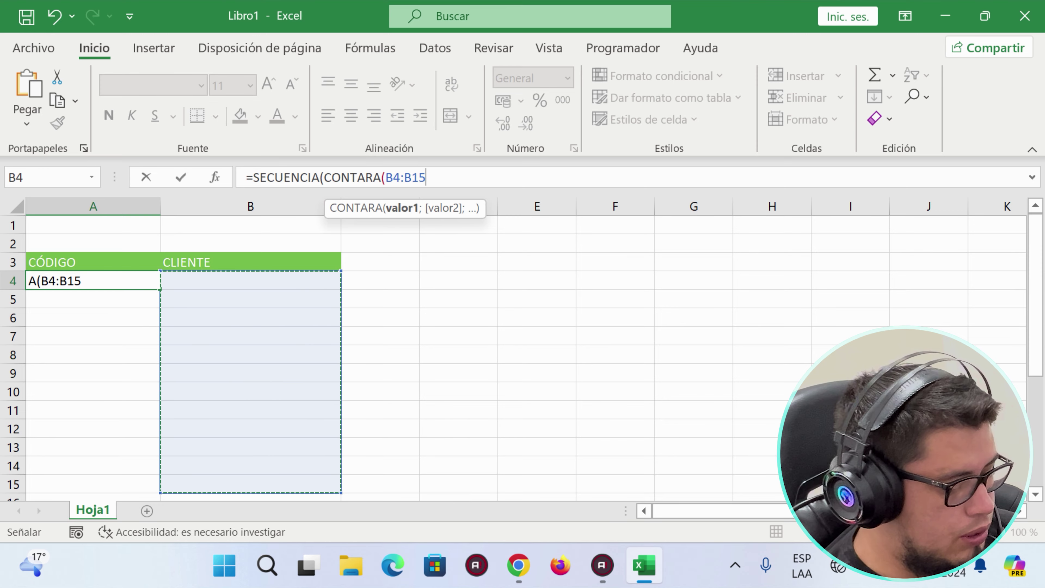
pyautogui.write(')')
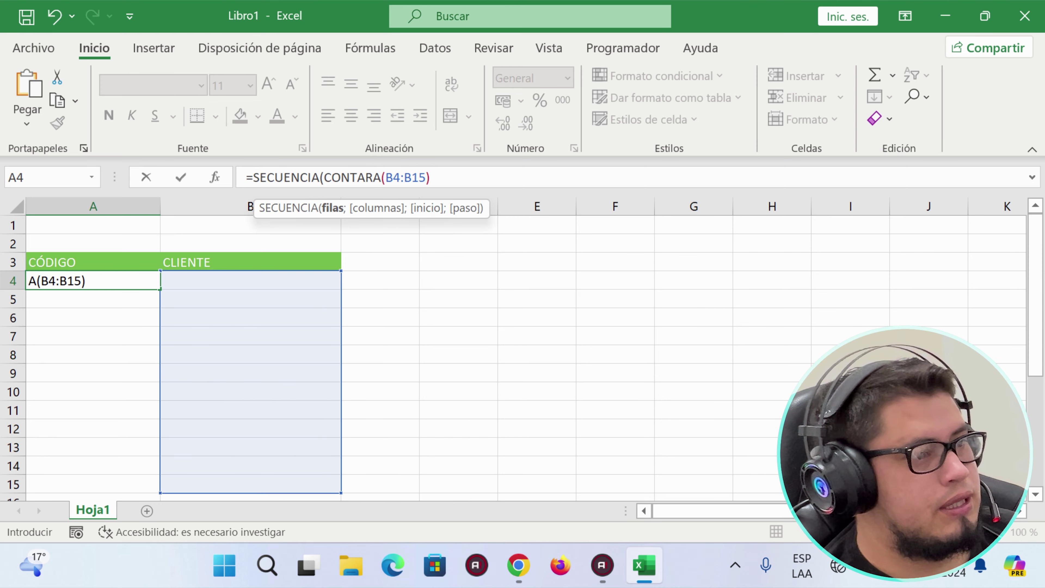
pyautogui.write(')')
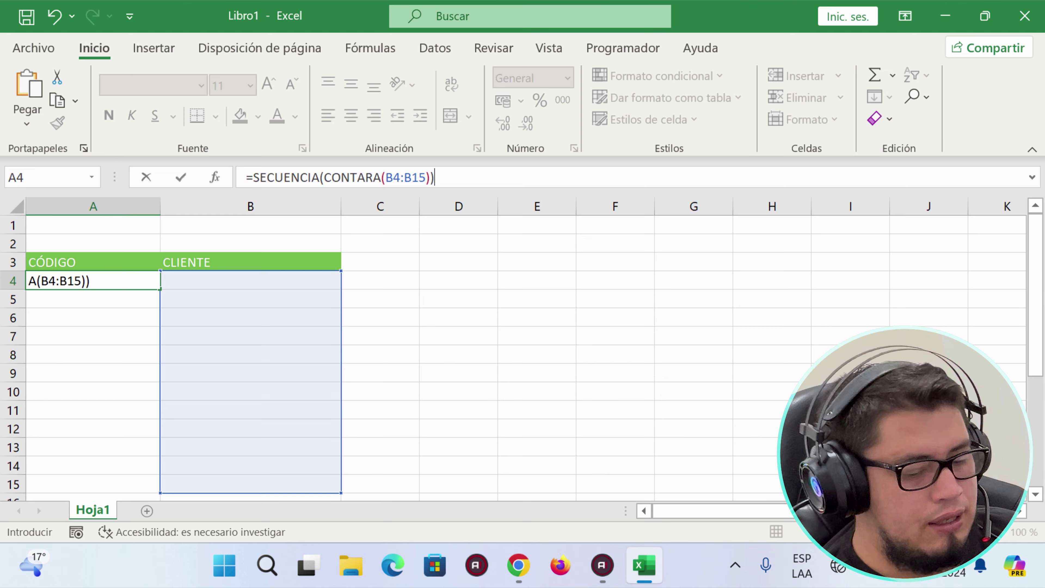
pyautogui.press('Return')
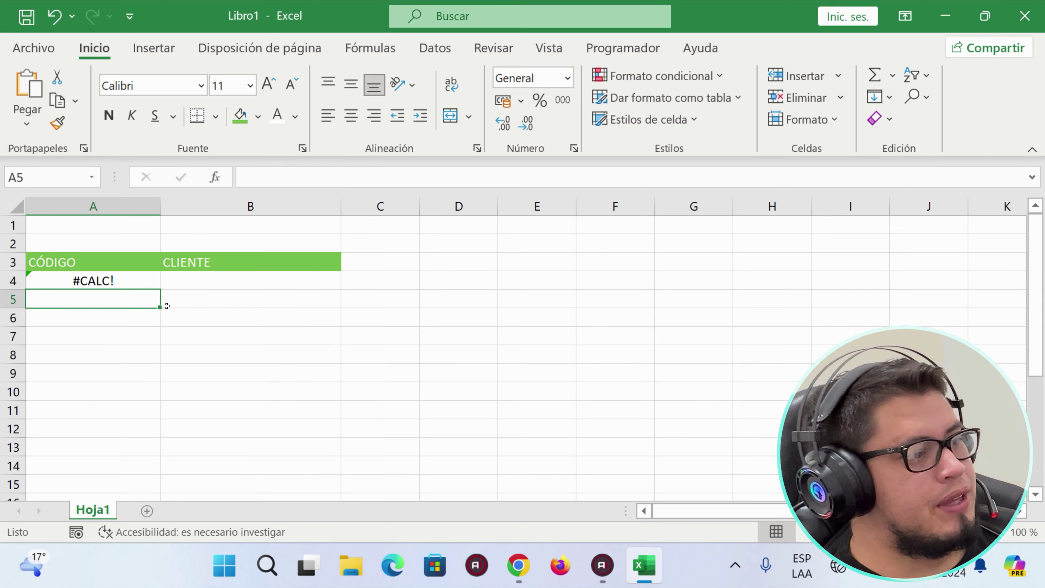
# Type three client names into B4, B5 and B6 to watch the codes appear
pyautogui.click(146, 276)
pyautogui.click(203, 278)
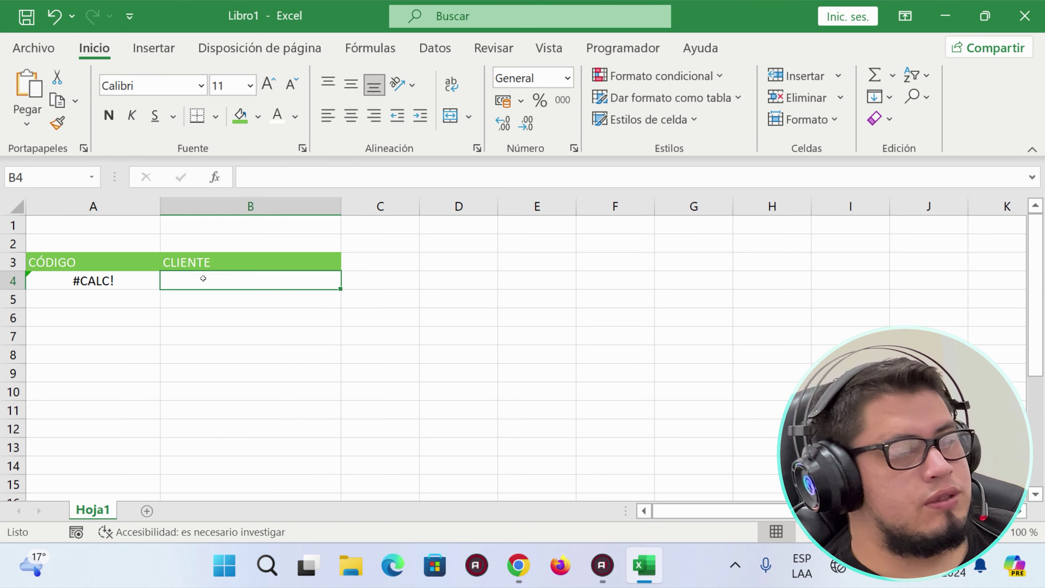
pyautogui.write('MA')
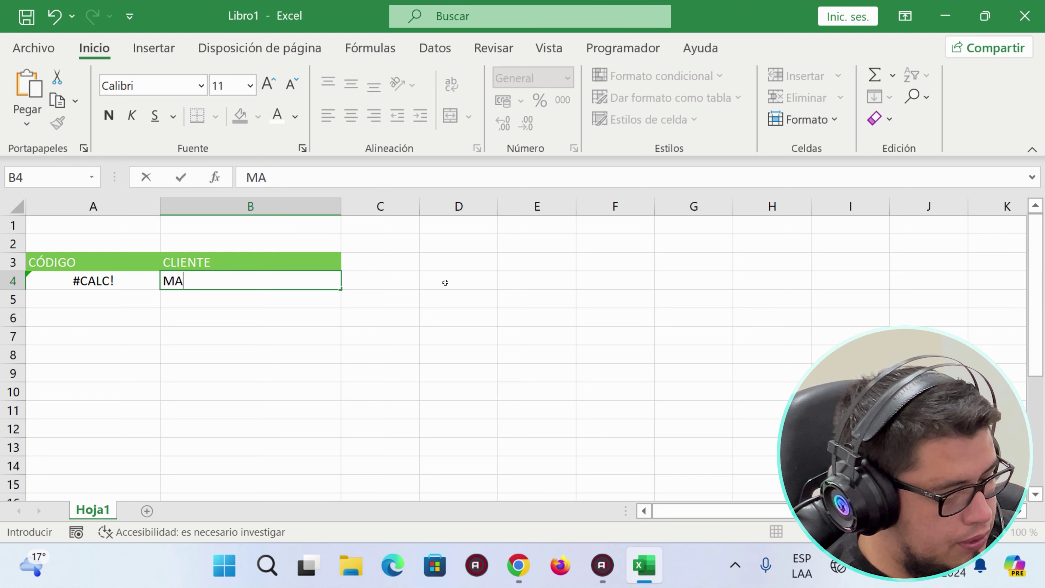
pyautogui.write('S')
pyautogui.press('BackSpace')
pyautogui.write('RIA')
pyautogui.press('Return')
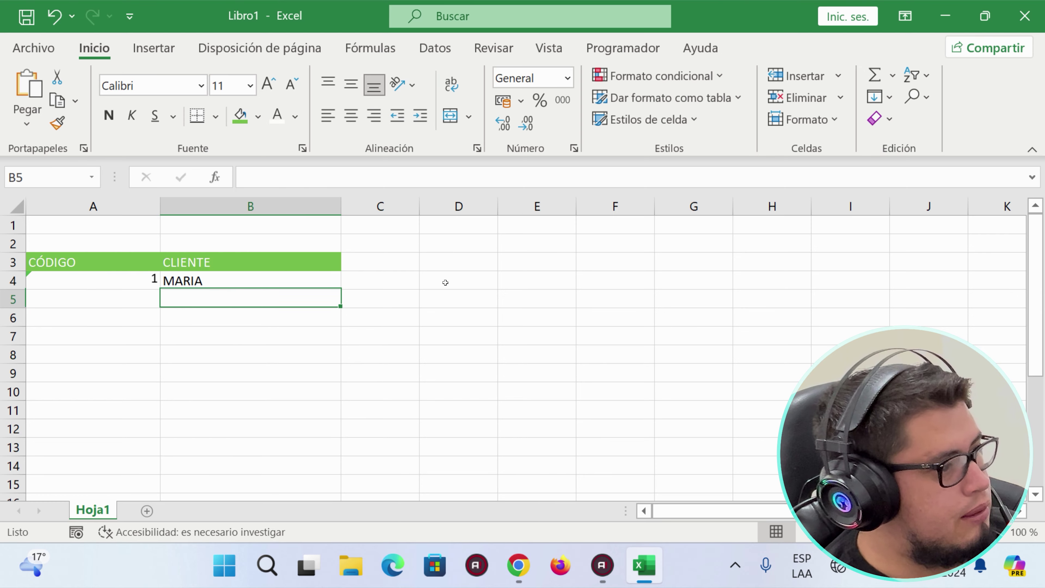
pyautogui.write('PE')
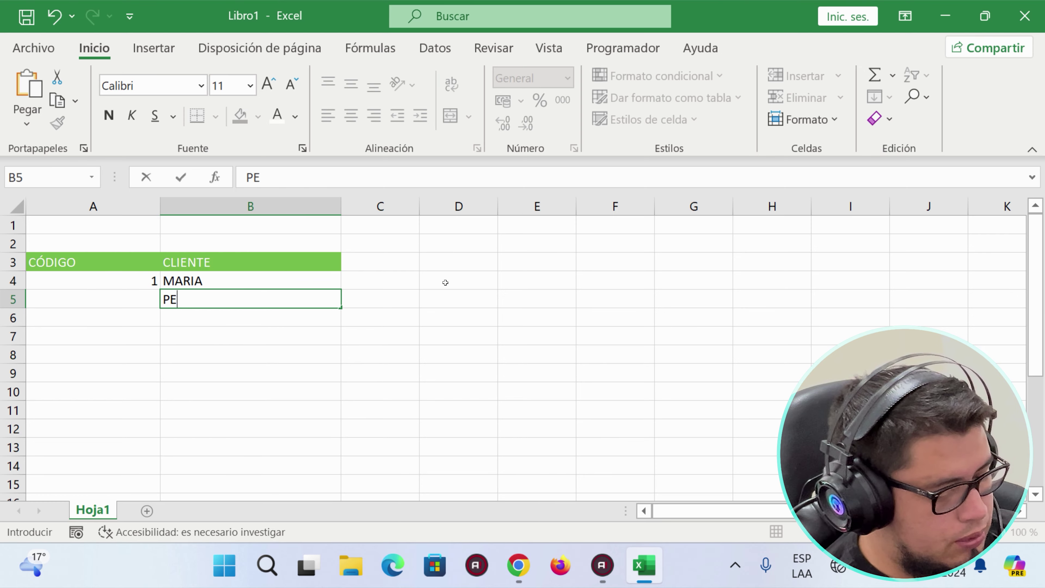
pyautogui.write('DRO')
pyautogui.press('Return')
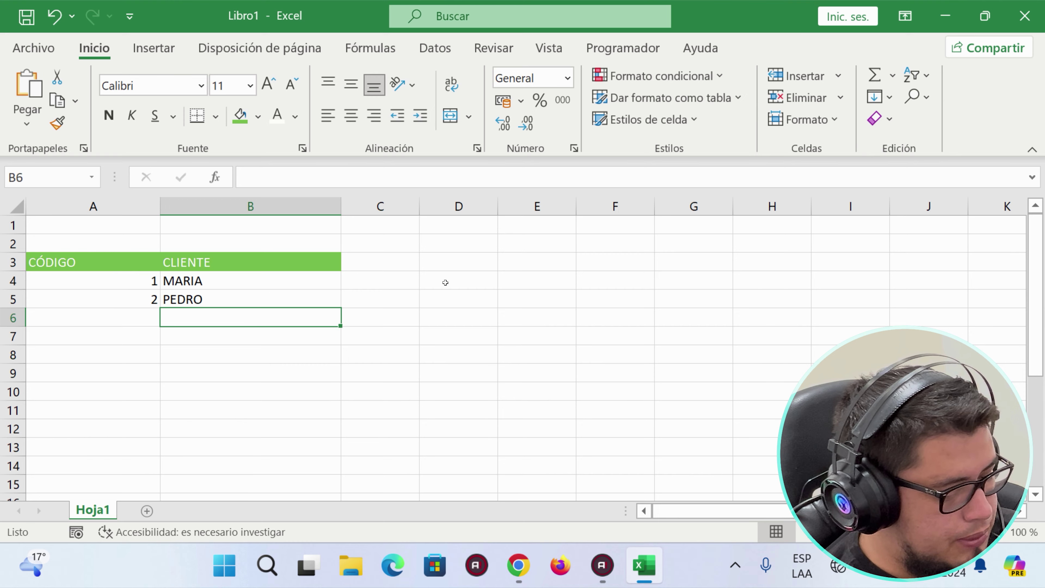
pyautogui.write('JUAN')
pyautogui.press('Return')
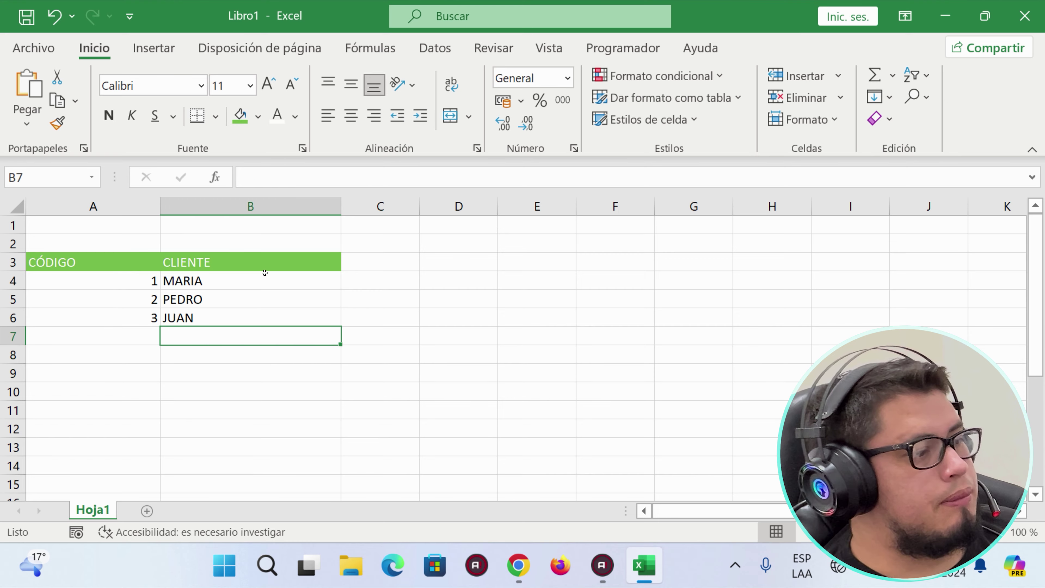
# Clear the three names from B6 up to B4, then delete the #CALC! formula in A4
pyautogui.click(178, 317)
pyautogui.press('Delete')
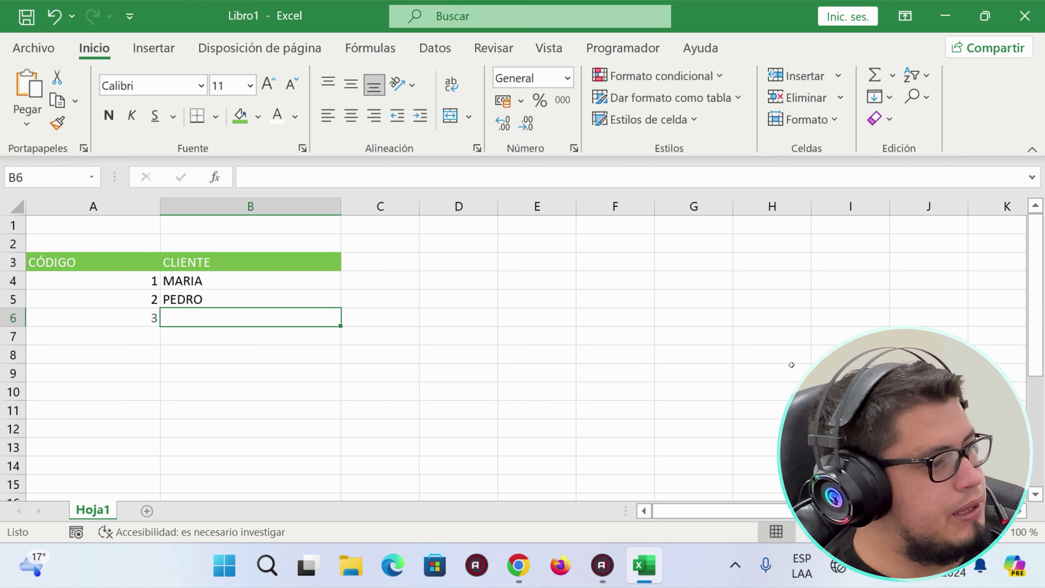
pyautogui.press('Up')
pyautogui.press('Delete')
pyautogui.press('Up')
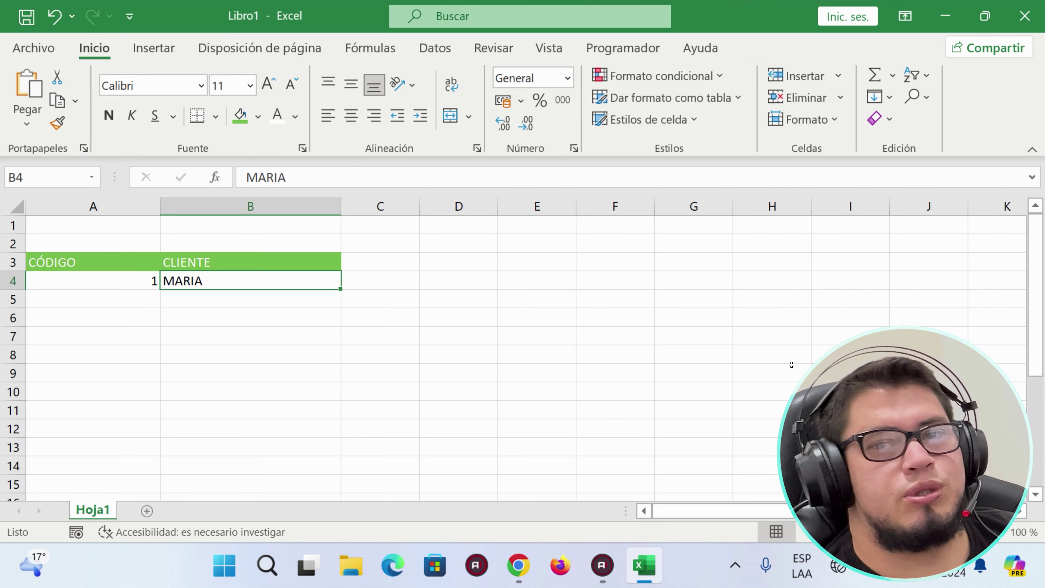
pyautogui.press('Delete')
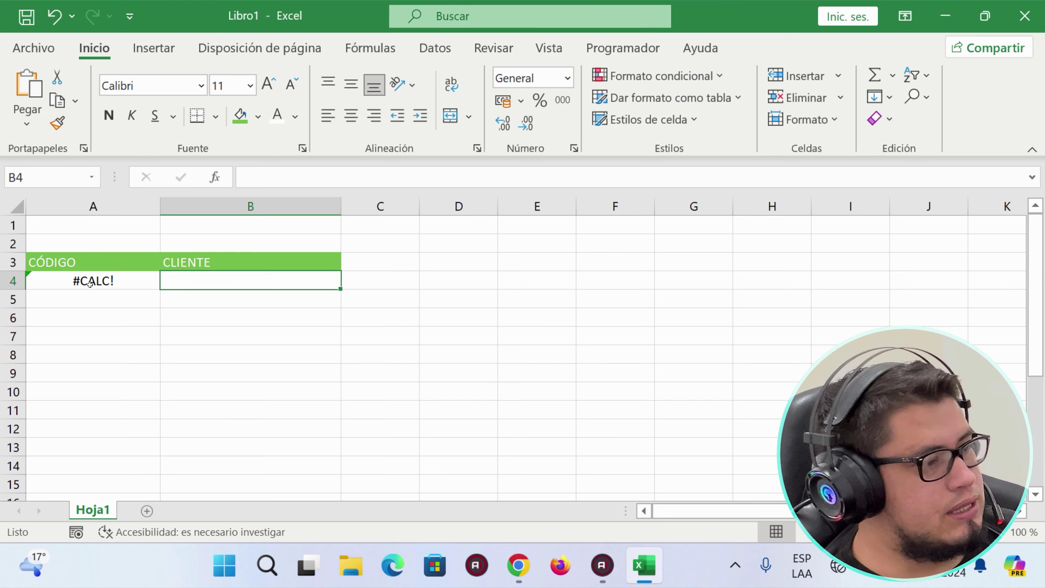
pyautogui.click(83, 280)
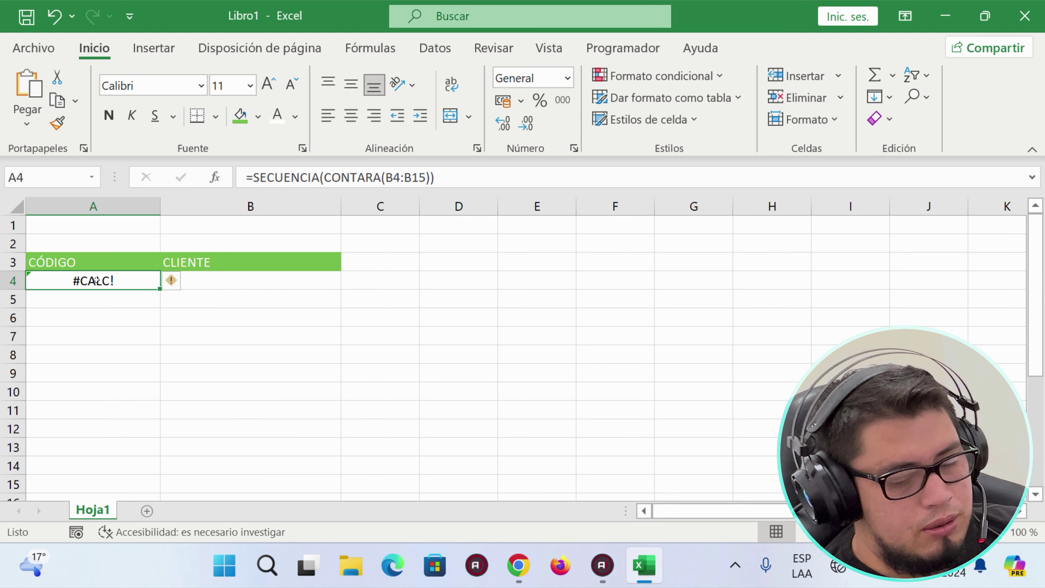
pyautogui.press('Delete')
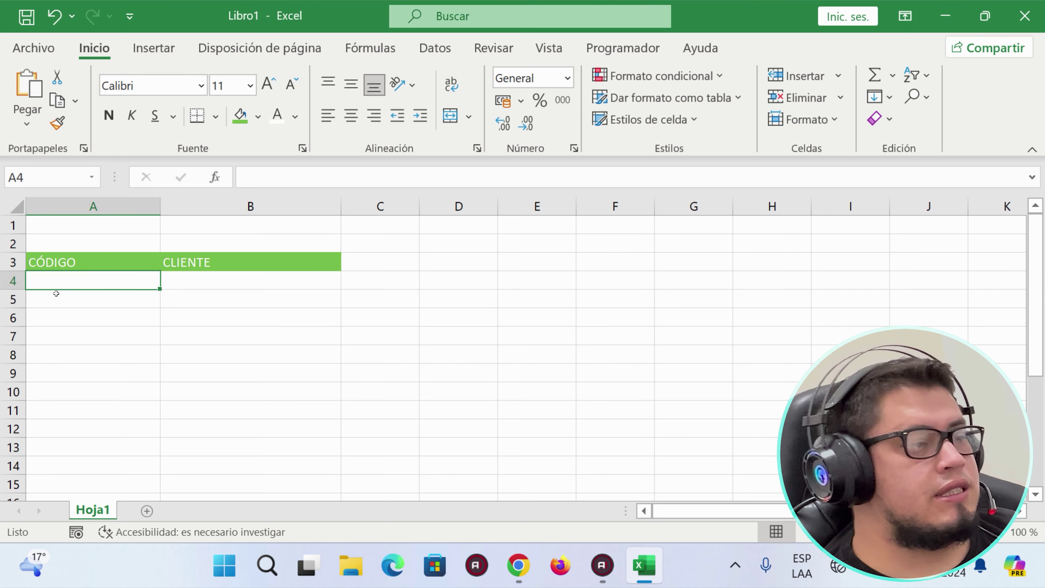
# Write =SECUENCIA(8;1;1;1) in A4 so codes 1 to 8 spill down to A11
pyautogui.press('F2')
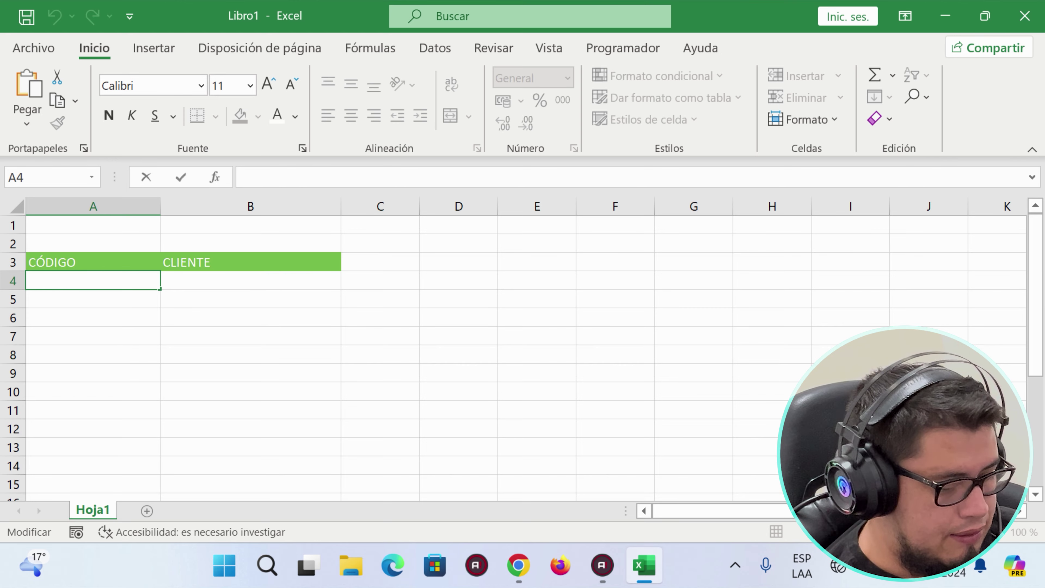
pyautogui.write('=SE')
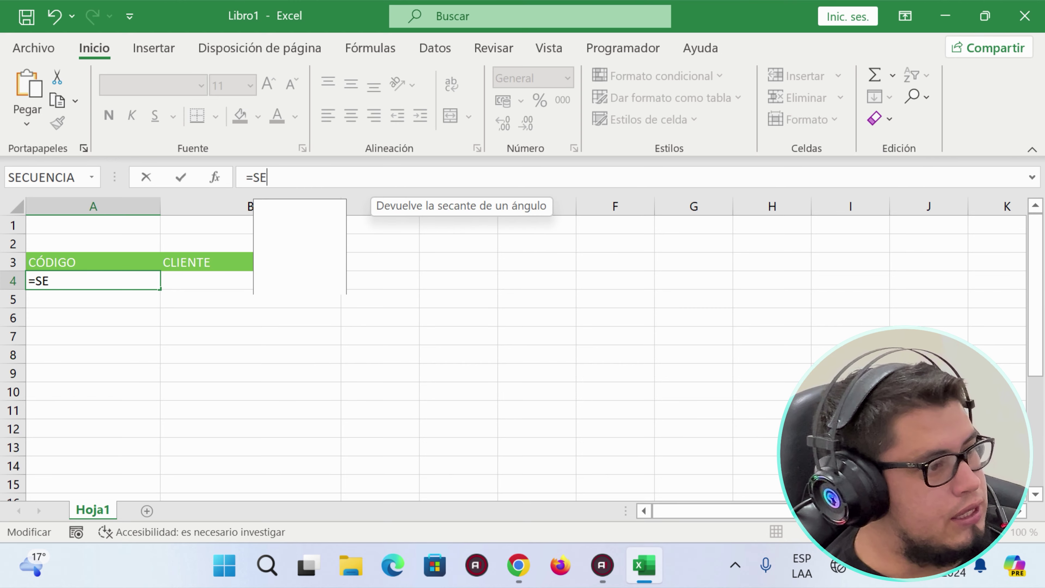
pyautogui.write('CUE')
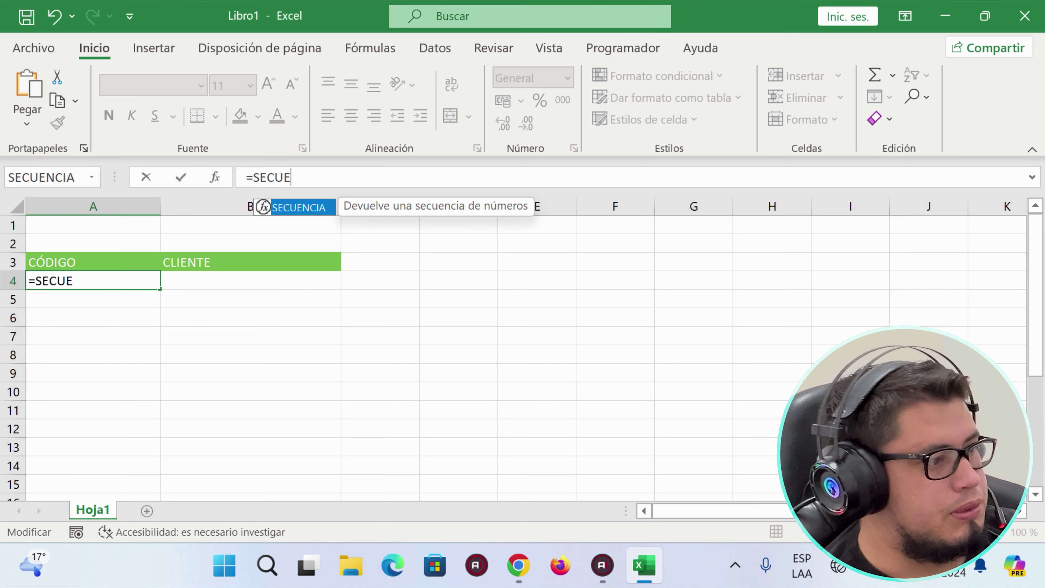
pyautogui.write('N')
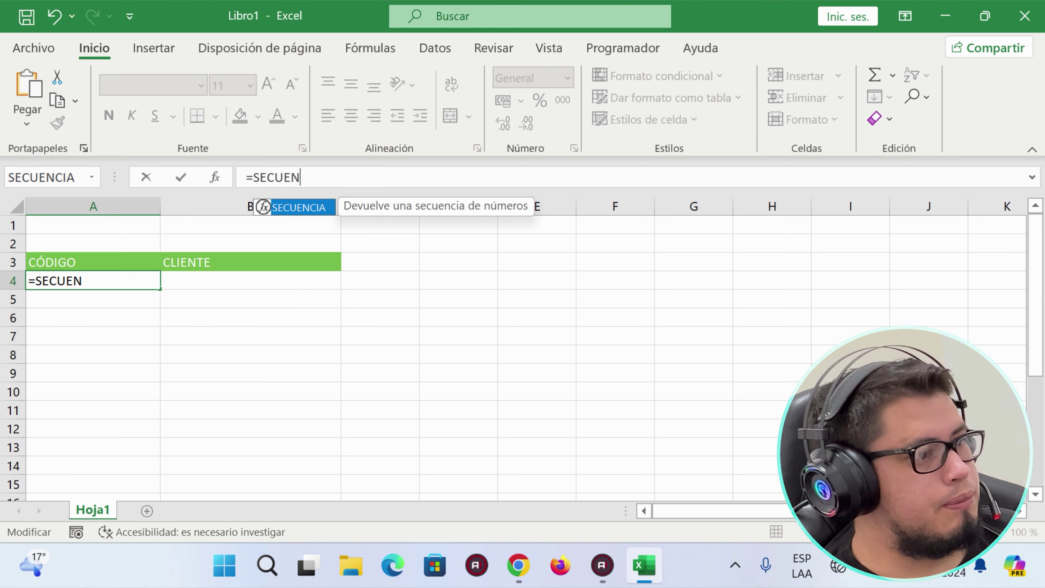
pyautogui.press('Tab')
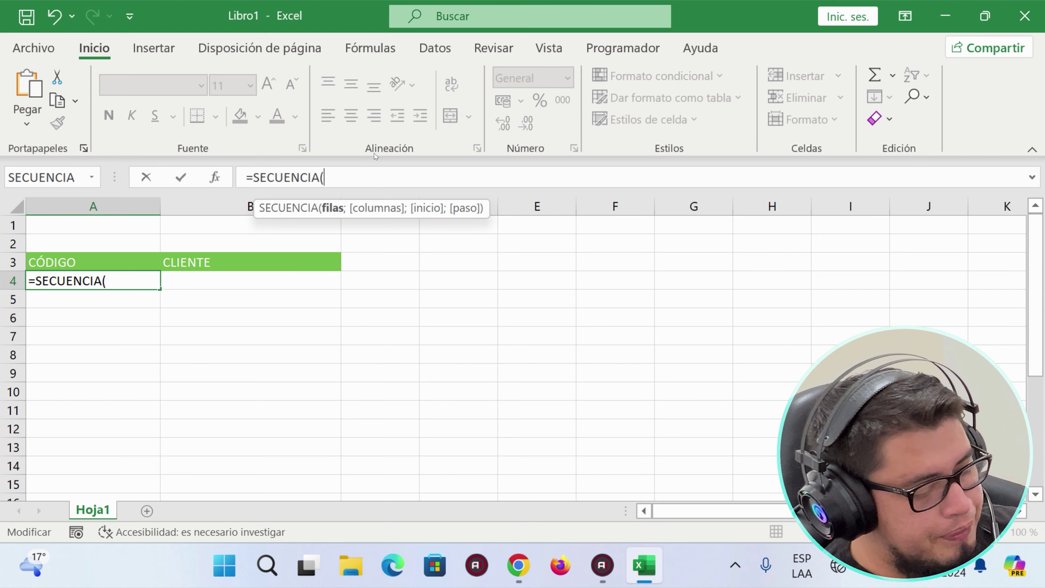
pyautogui.write('8')
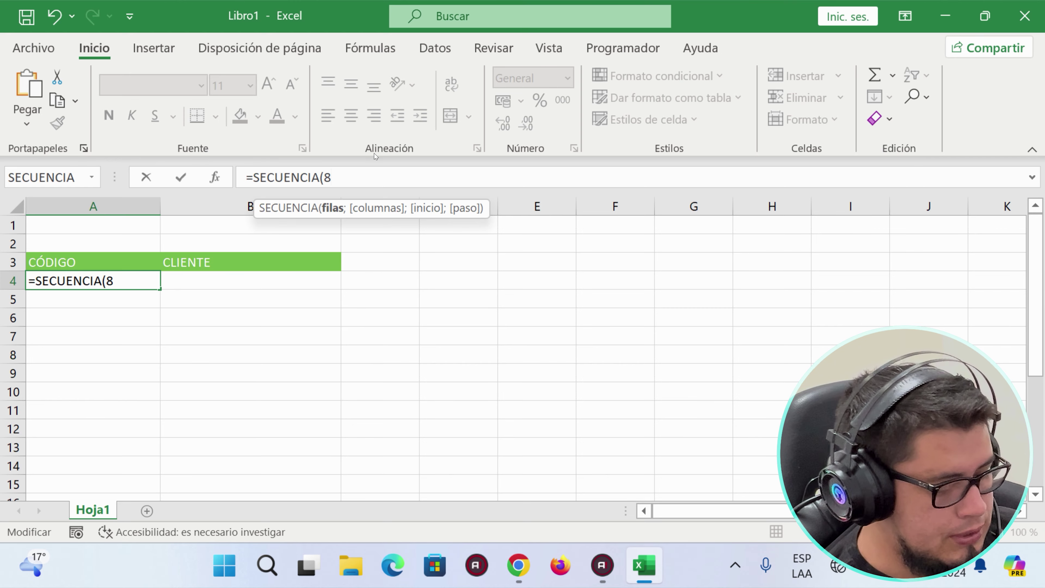
pyautogui.write(';1')
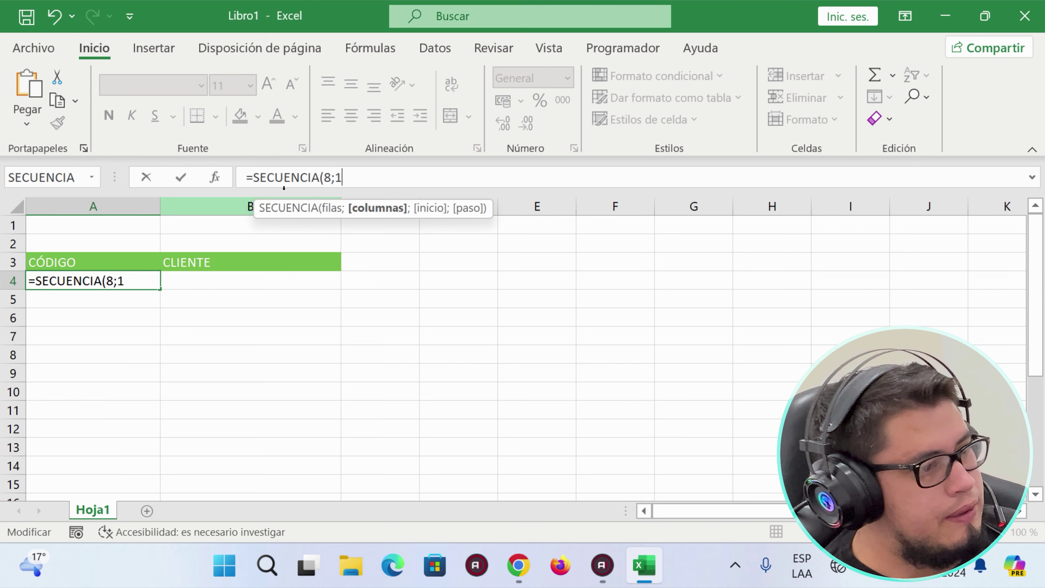
pyautogui.write(';')
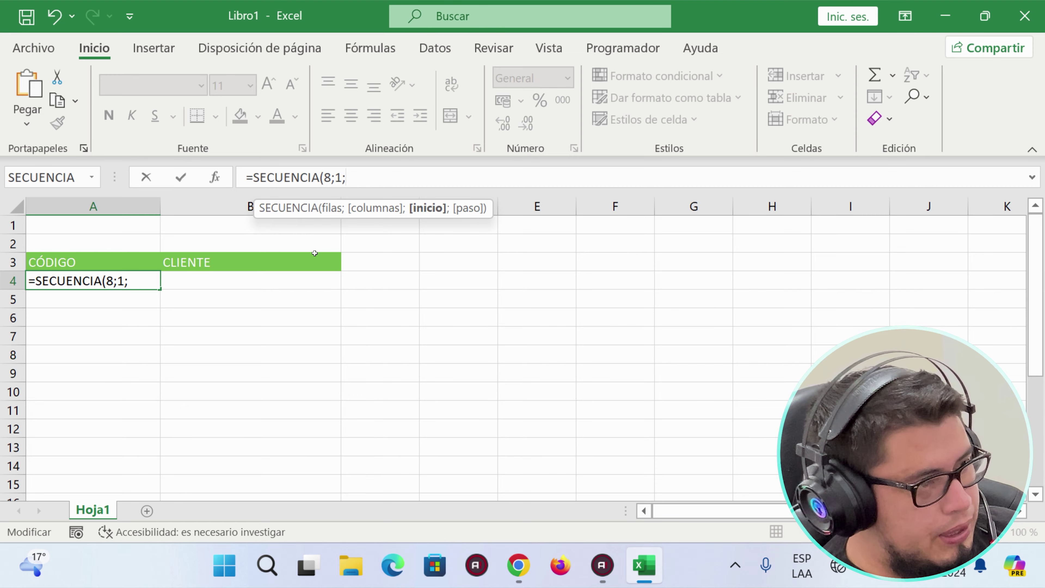
pyautogui.write('1')
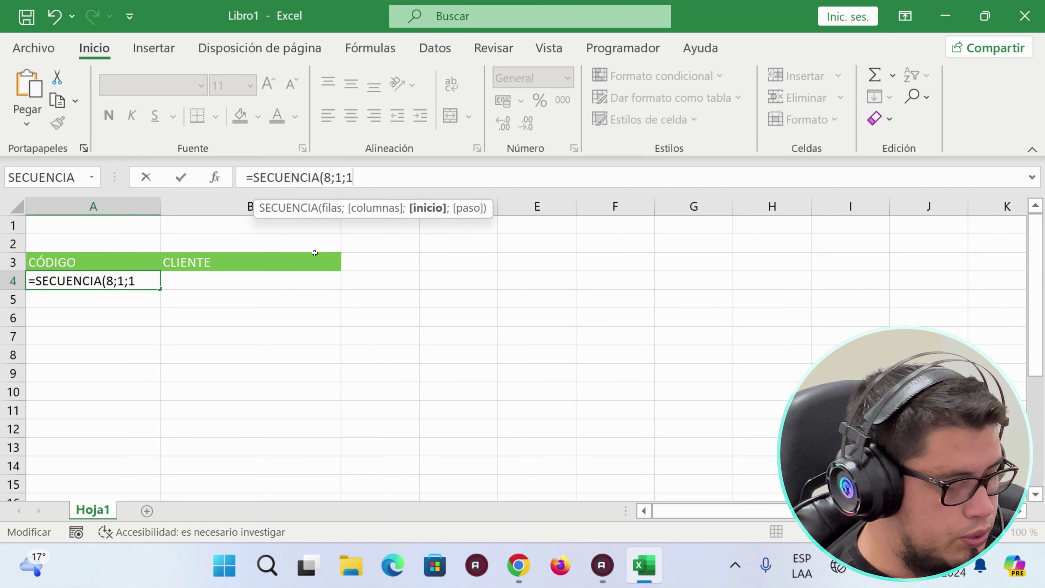
pyautogui.write(';')
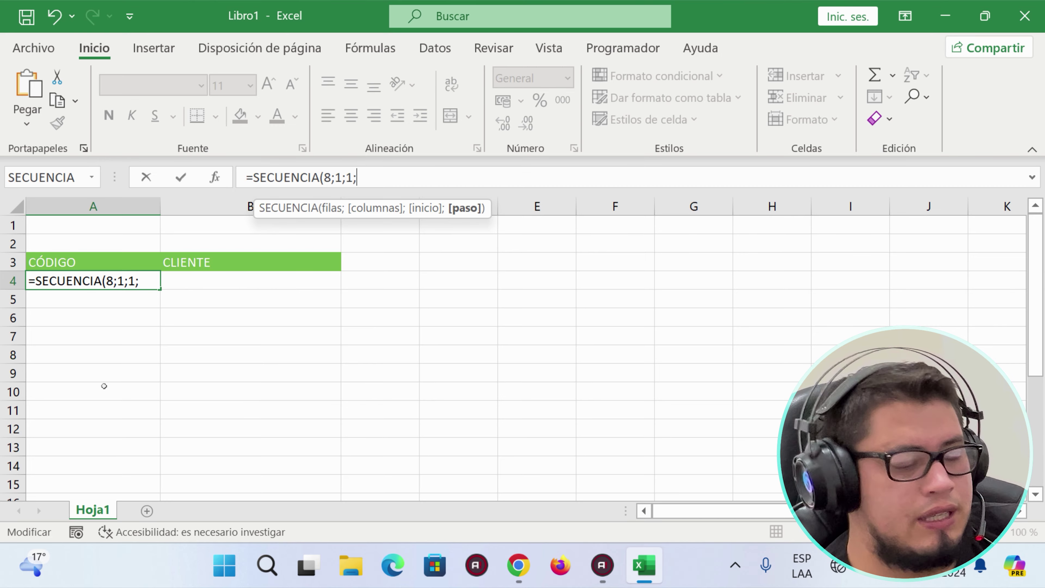
pyautogui.write('1')
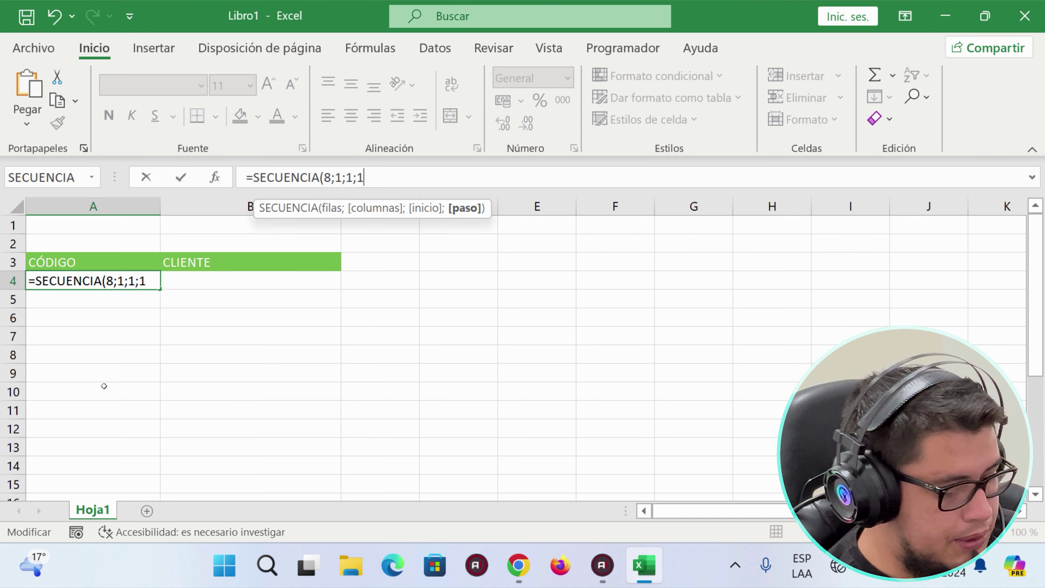
pyautogui.press('Return')
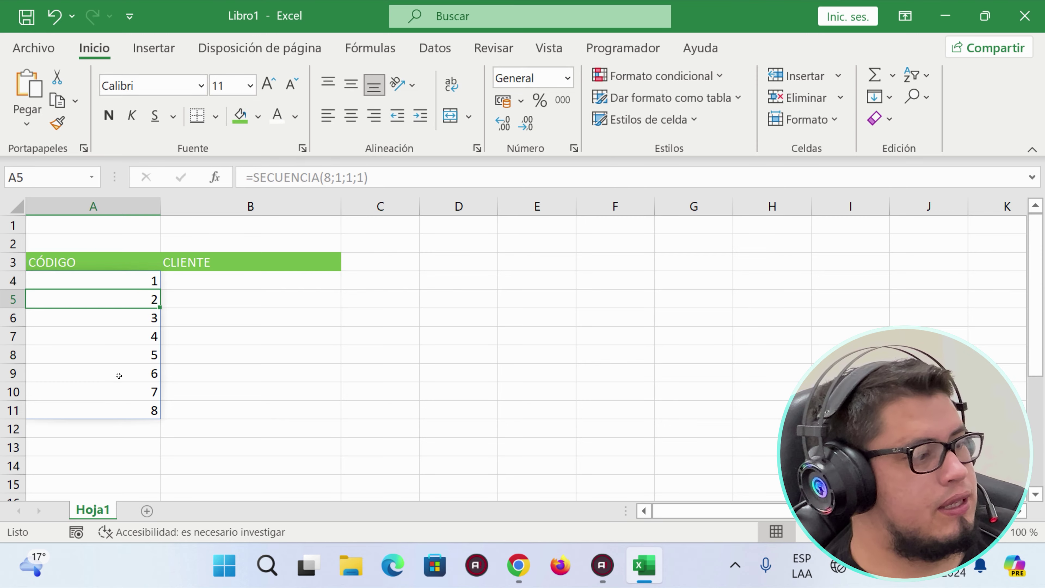
# Change the step in A4's formula from 1 to 5, giving =SECUENCIA(8;1;1;5)
pyautogui.moveTo(120, 411); pyautogui.dragTo(95, 272)
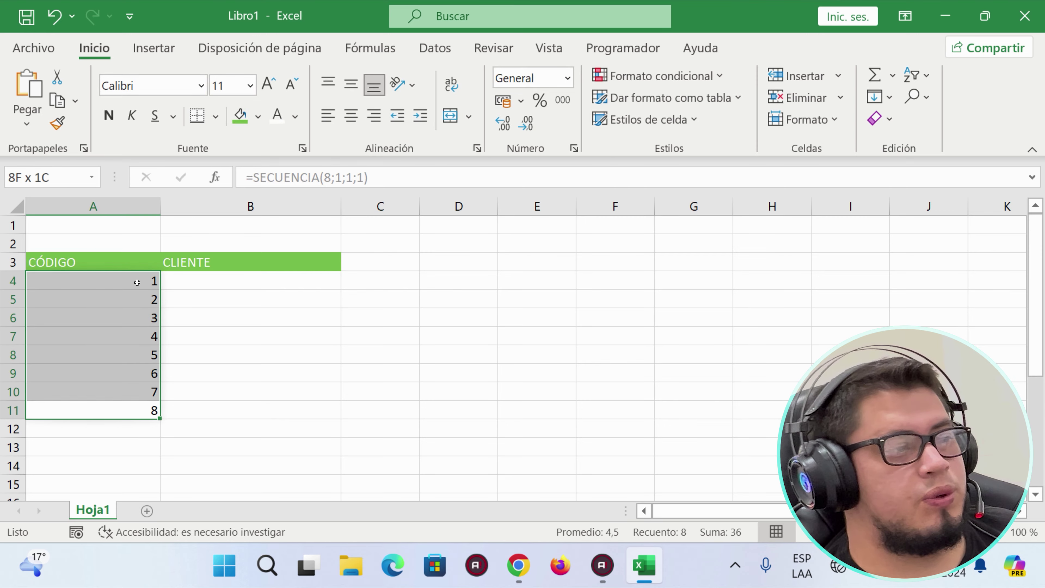
pyautogui.click(95, 269)
pyautogui.press('Down')
pyautogui.click(364, 177)
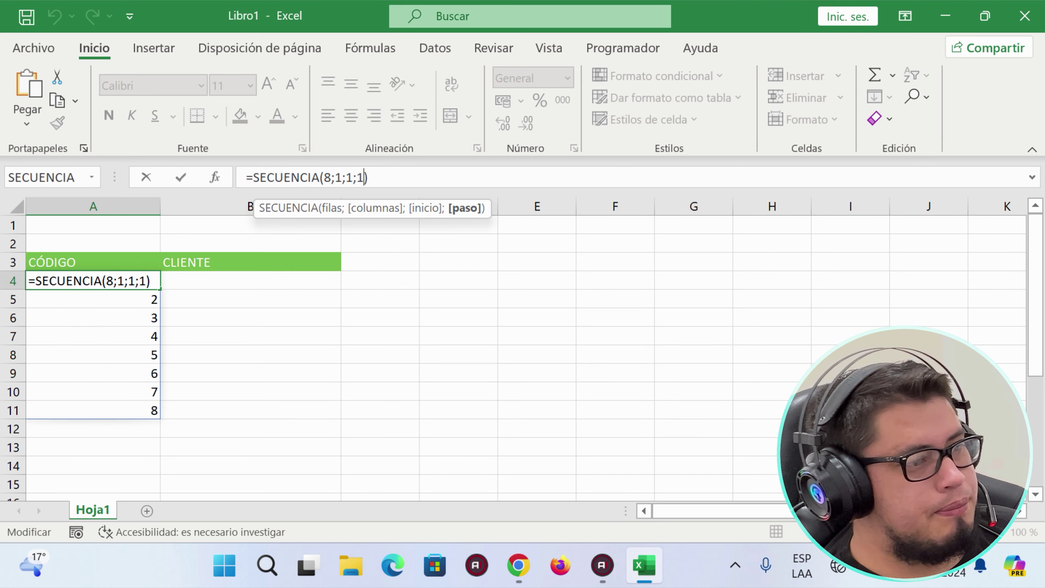
pyautogui.press('BackSpace')
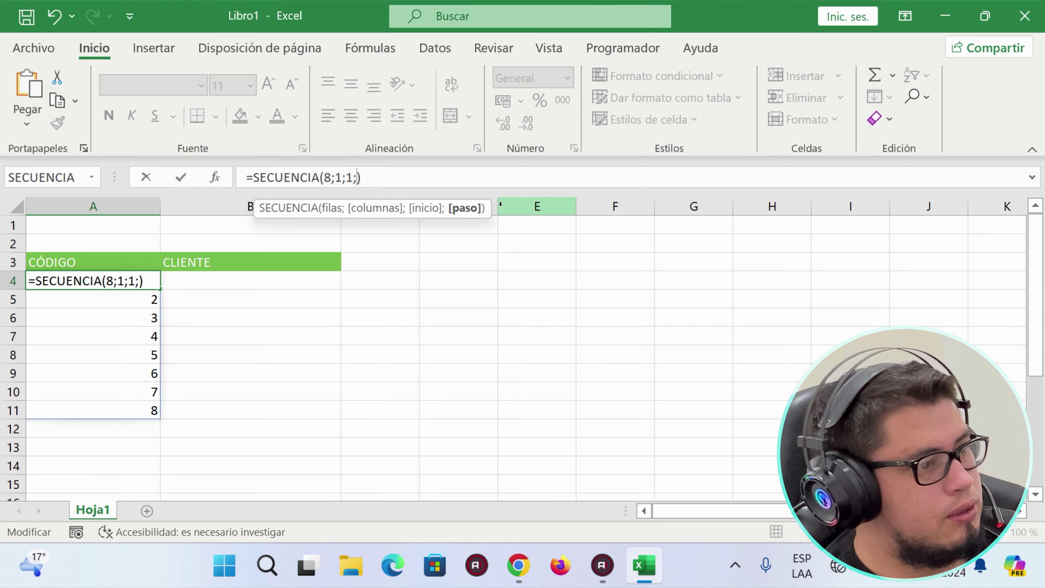
pyautogui.write('5')
pyautogui.press('Return')
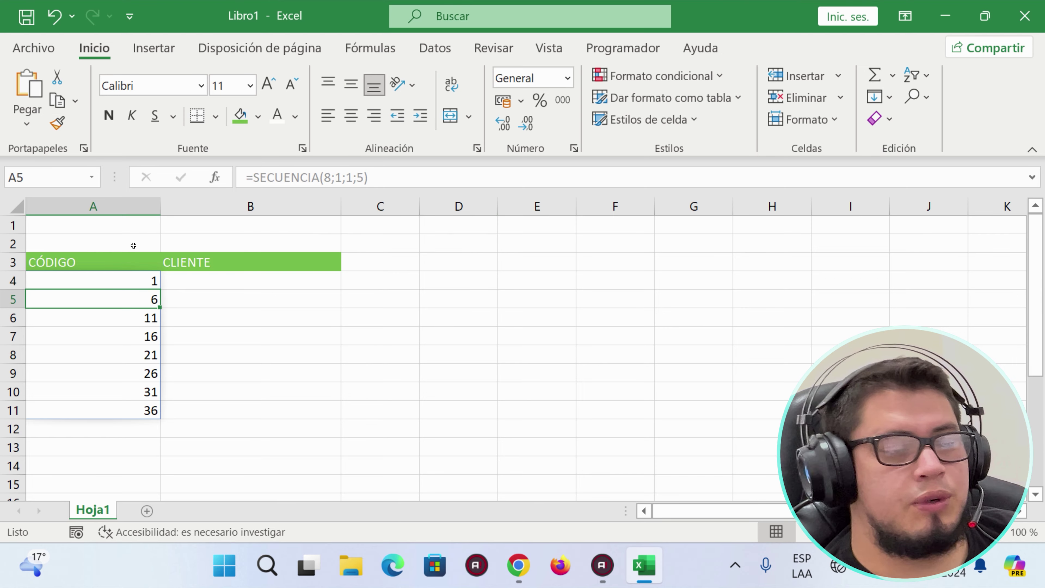
# Check the new codes in A6 and A7, then reopen A4's formula for editing
pyautogui.click(144, 318)
pyautogui.click(149, 335)
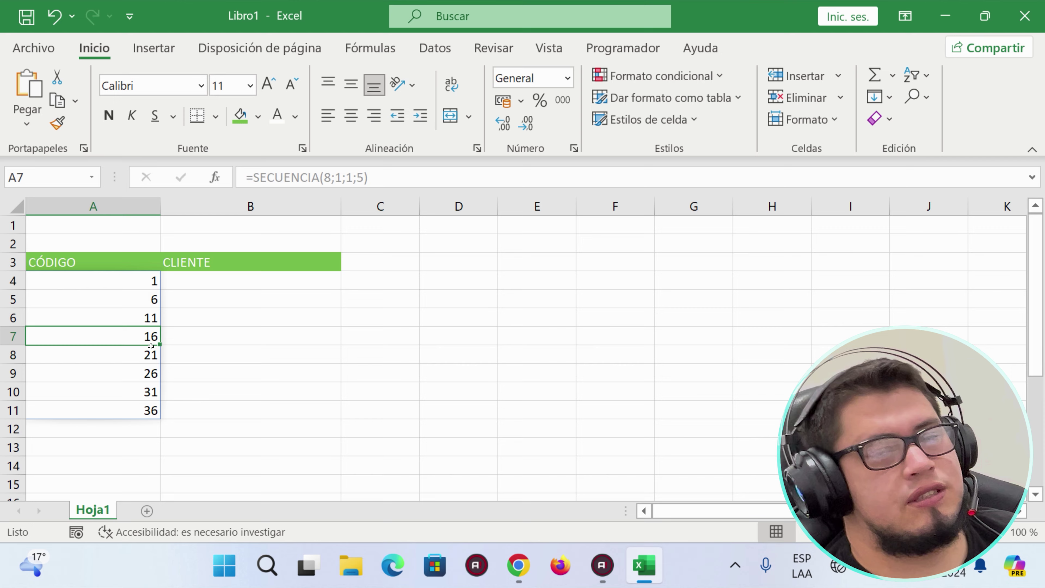
pyautogui.click(114, 284)
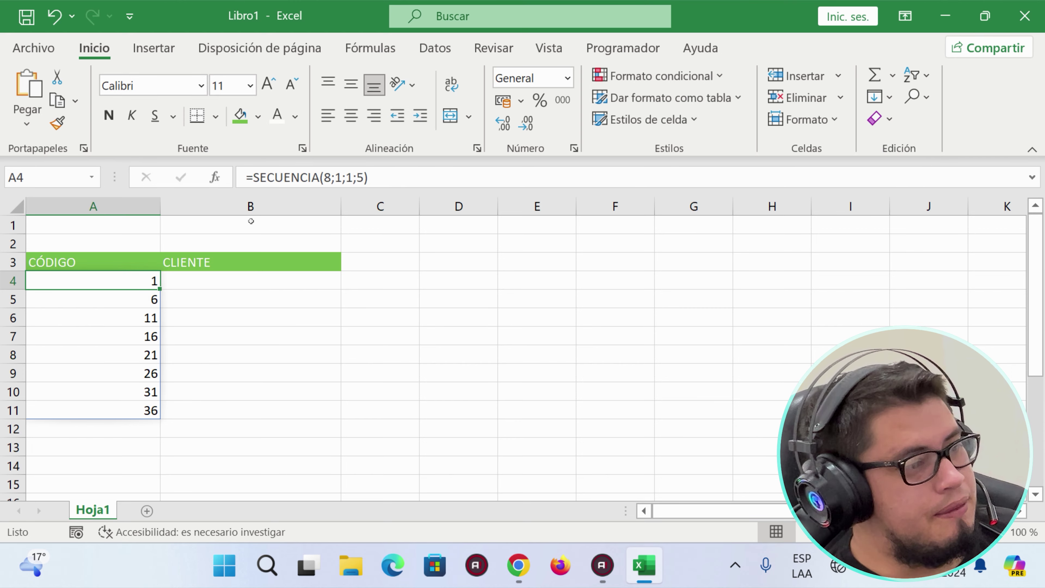
pyautogui.press('F2')
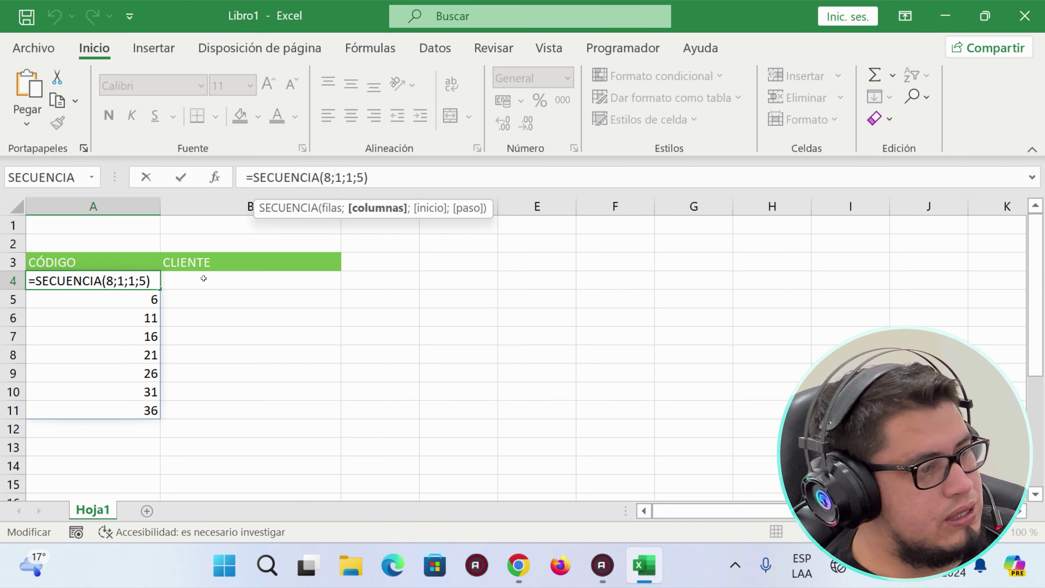
# Replace the arguments 8;1;1;5 with CONTARA(B4:B11) inside A4's SECUENCIA formula
pyautogui.hotkey('shift', 'Left')
pyautogui.hotkey('shift', 'Left')
pyautogui.hotkey('shift', 'Left')
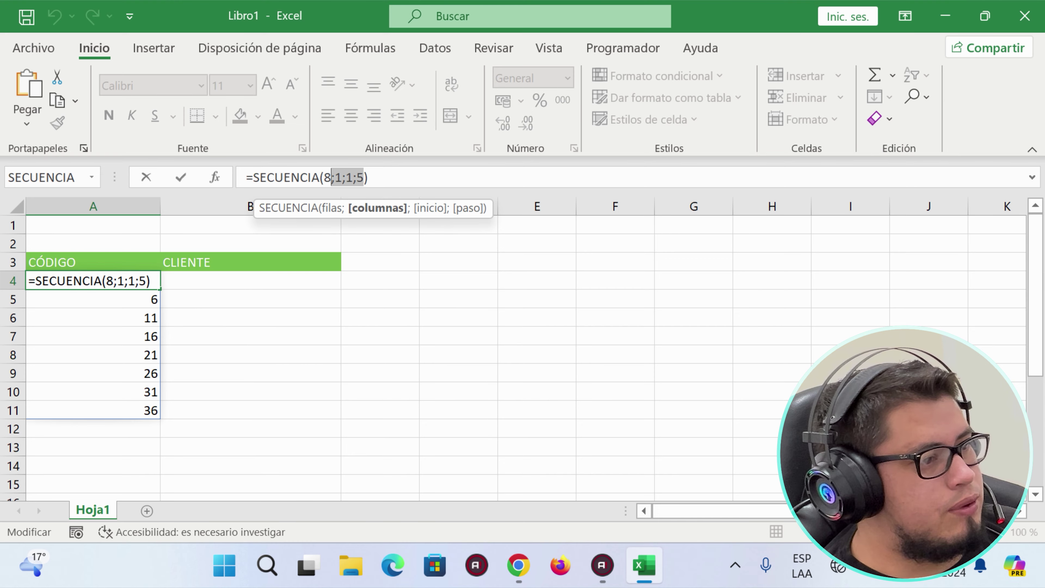
pyautogui.hotkey('shift', 'Left')
pyautogui.press('BackSpace')
pyautogui.write('C')
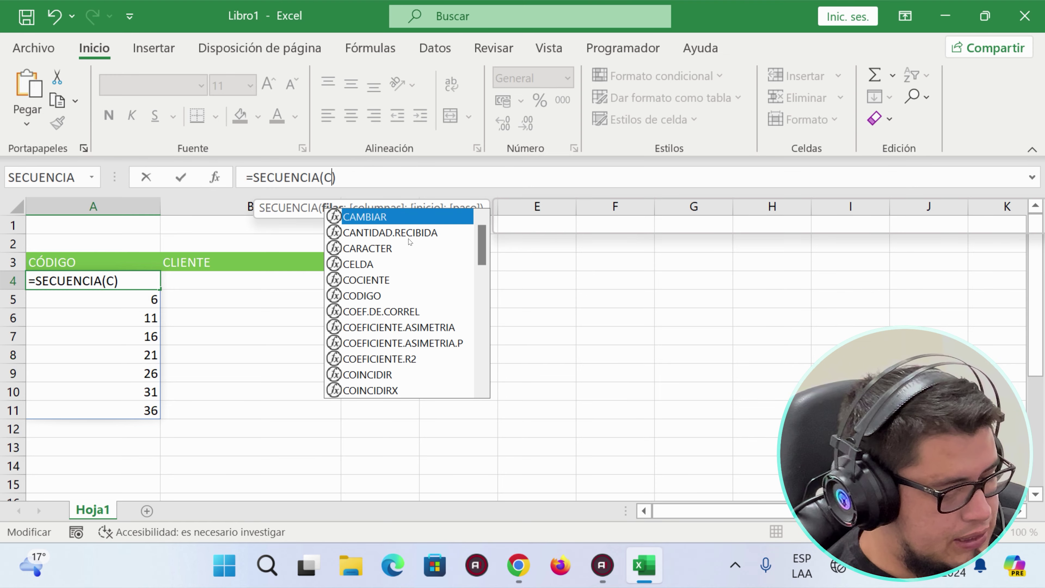
pyautogui.write('ONTAR')
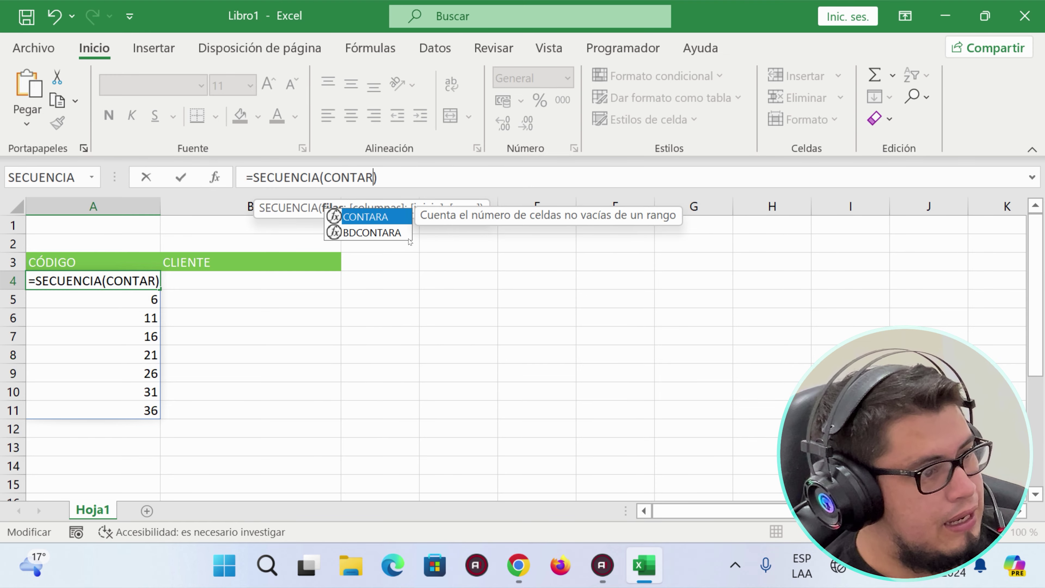
pyautogui.write('A')
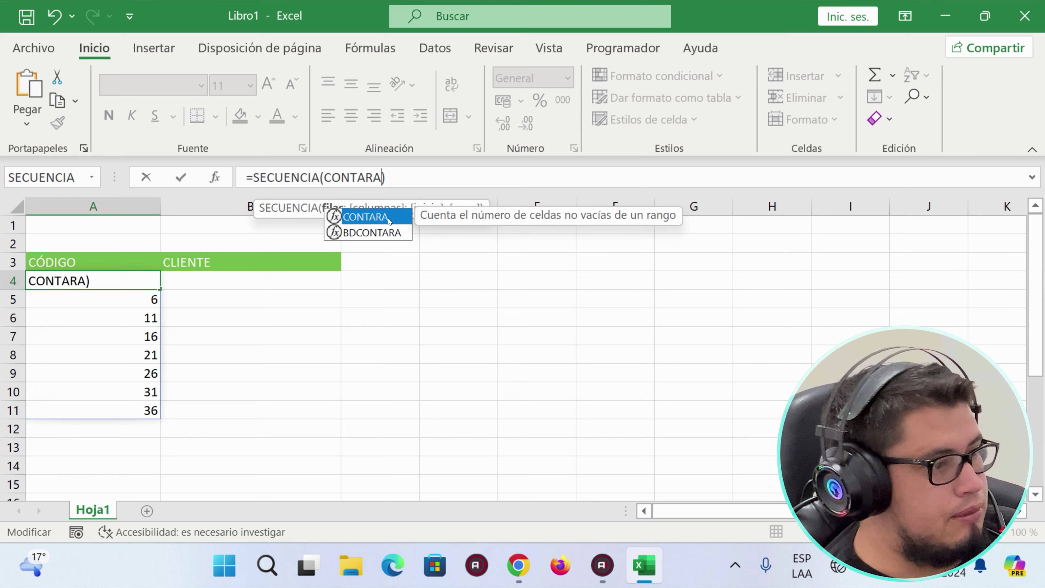
pyautogui.doubleClick(388, 217)
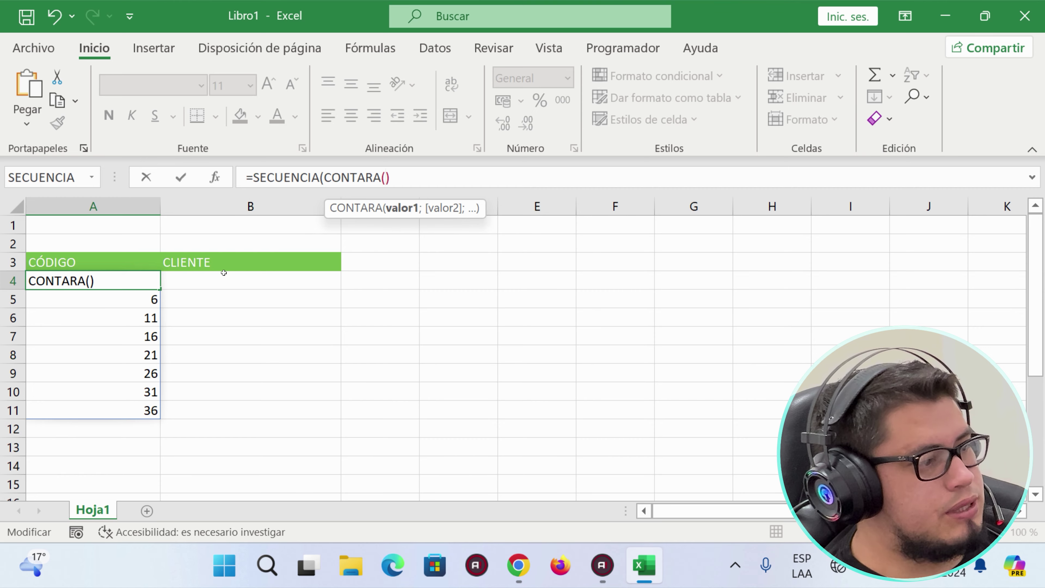
pyautogui.moveTo(223, 272); pyautogui.dragTo(280, 359)
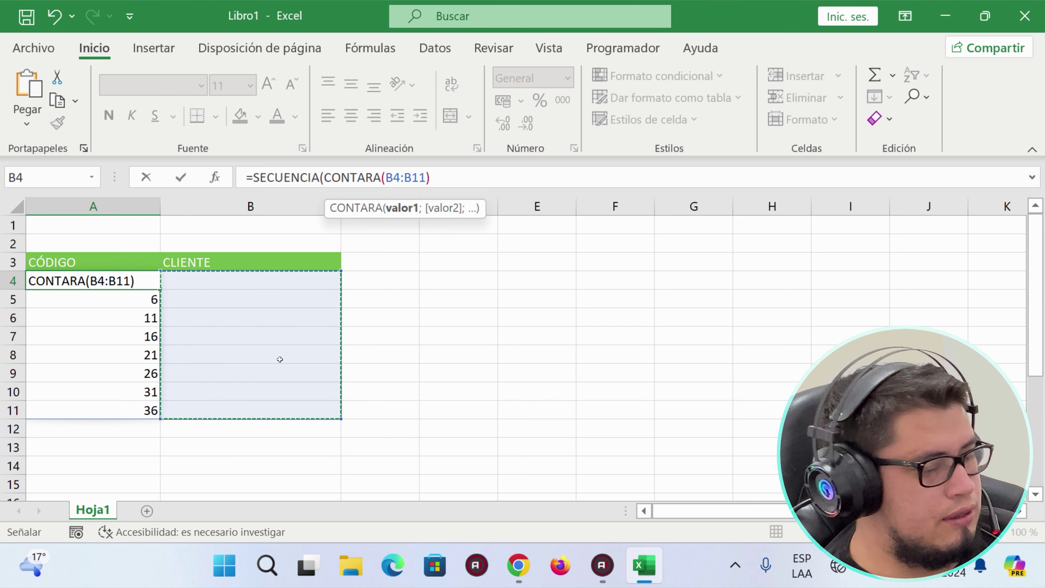
pyautogui.write(')')
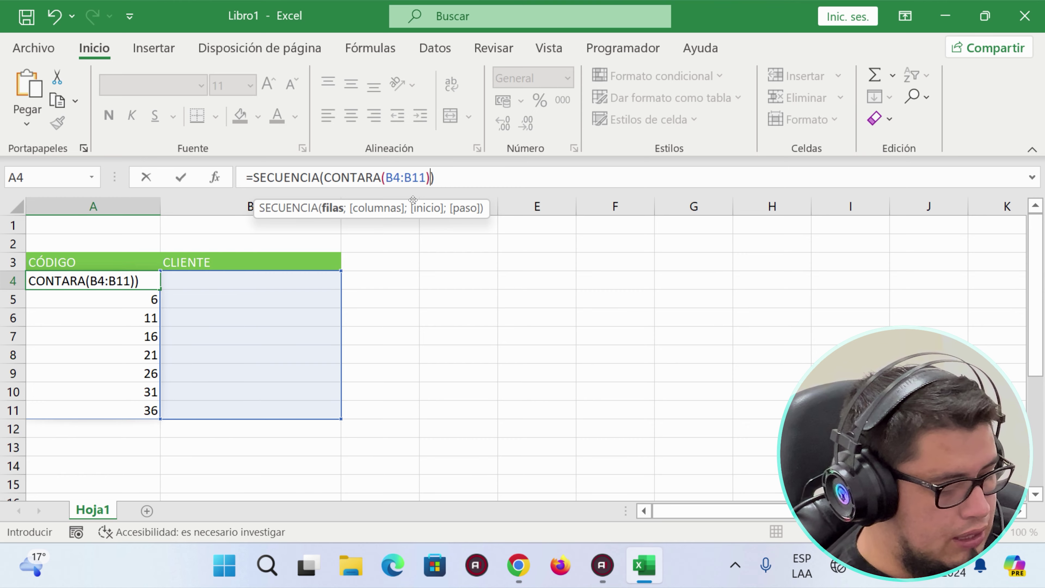
# Append ;1;1;2 after CONTARA(B4:B11), fix the extra parenthesis and commit the formula
pyautogui.press('Left')
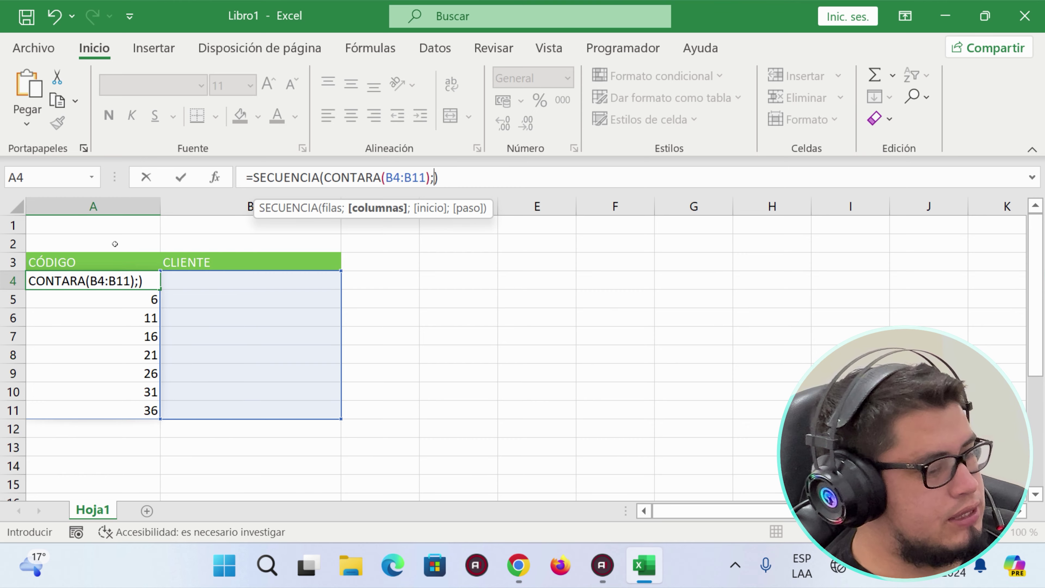
pyautogui.write('1')
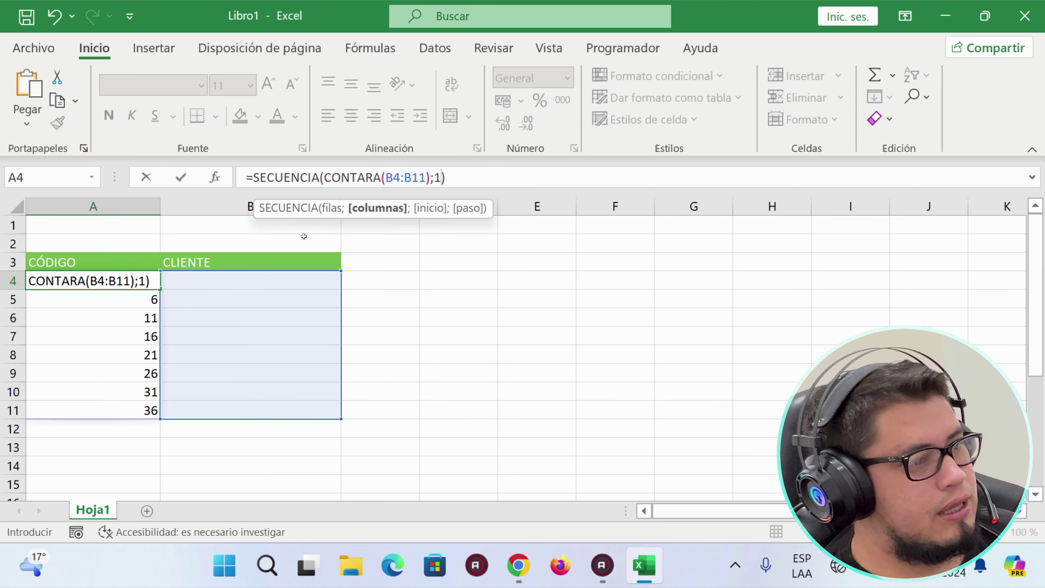
pyautogui.write(';')
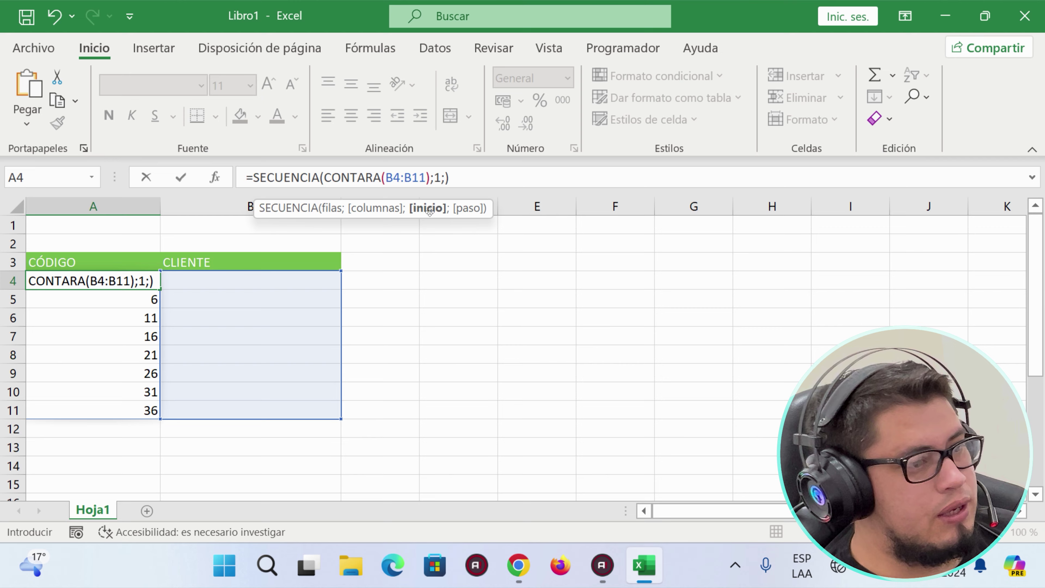
pyautogui.write('1')
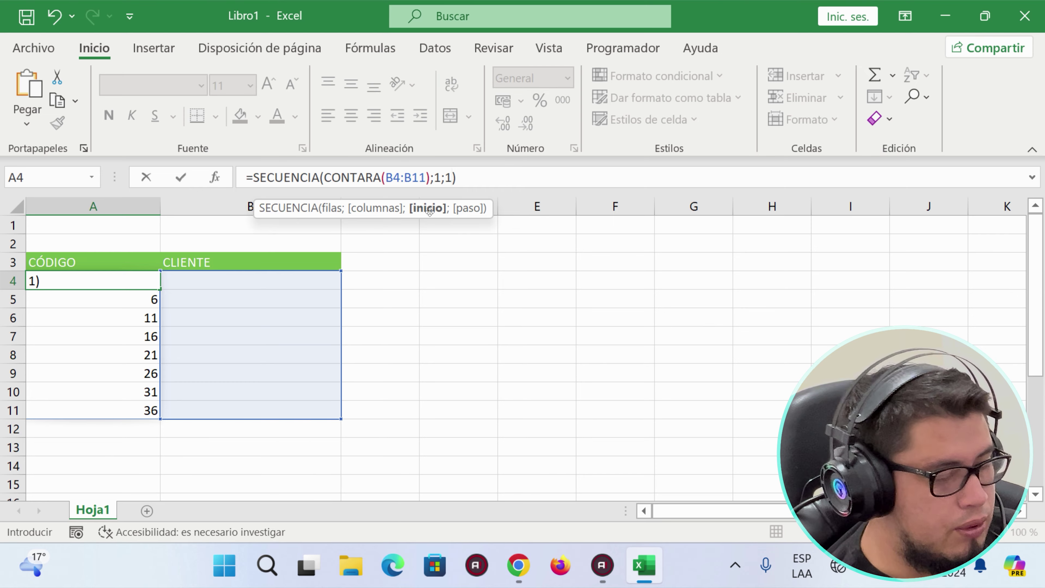
pyautogui.write(';')
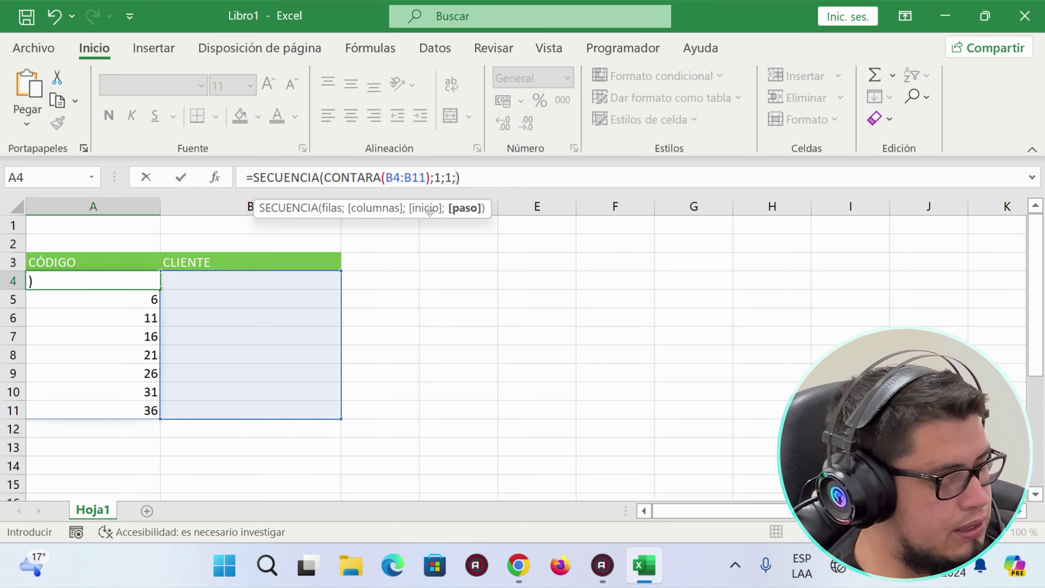
pyautogui.write('2')
pyautogui.press('F2')
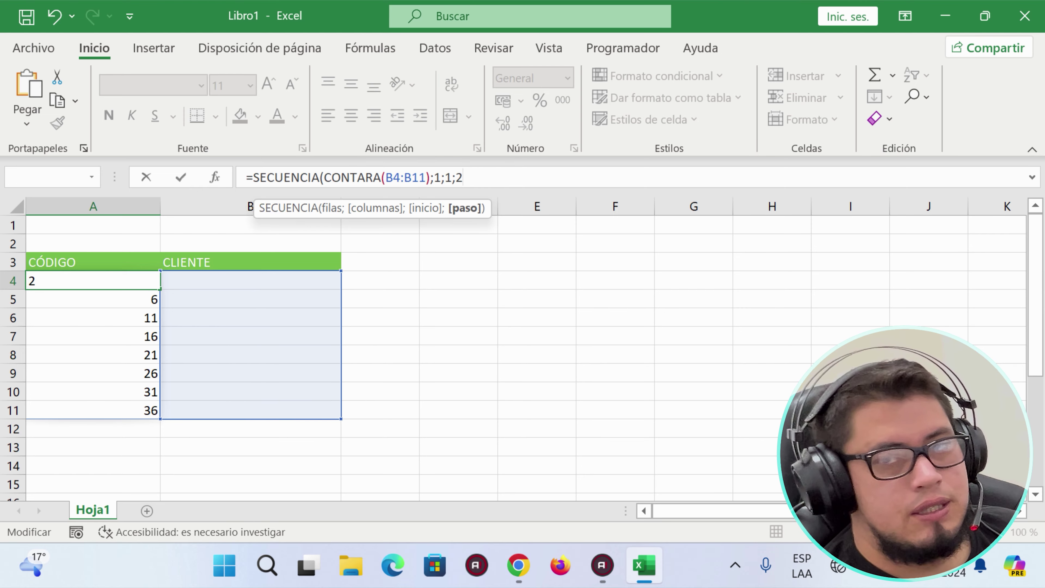
pyautogui.press('Return')
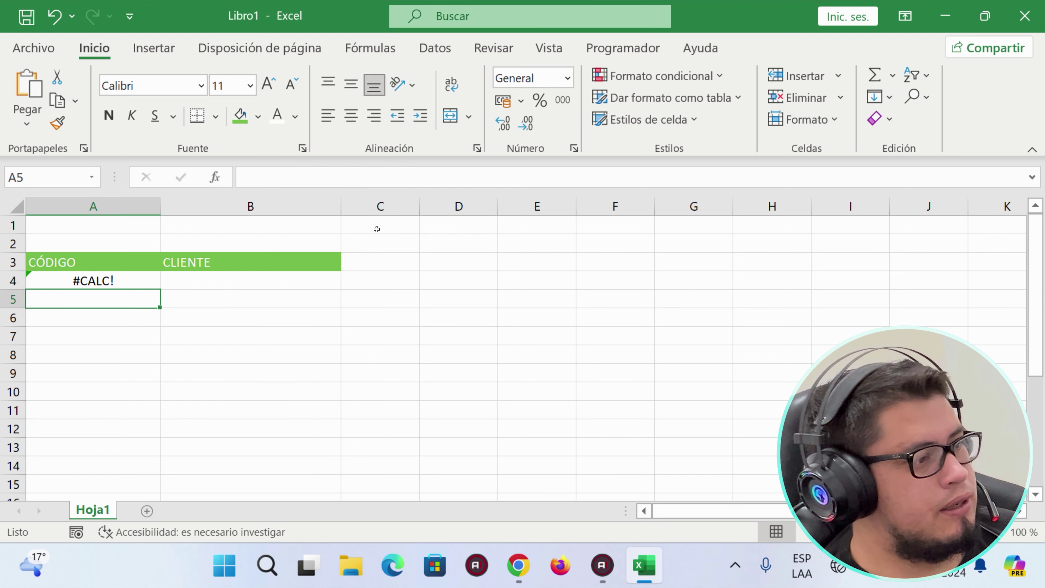
pyautogui.click(276, 278)
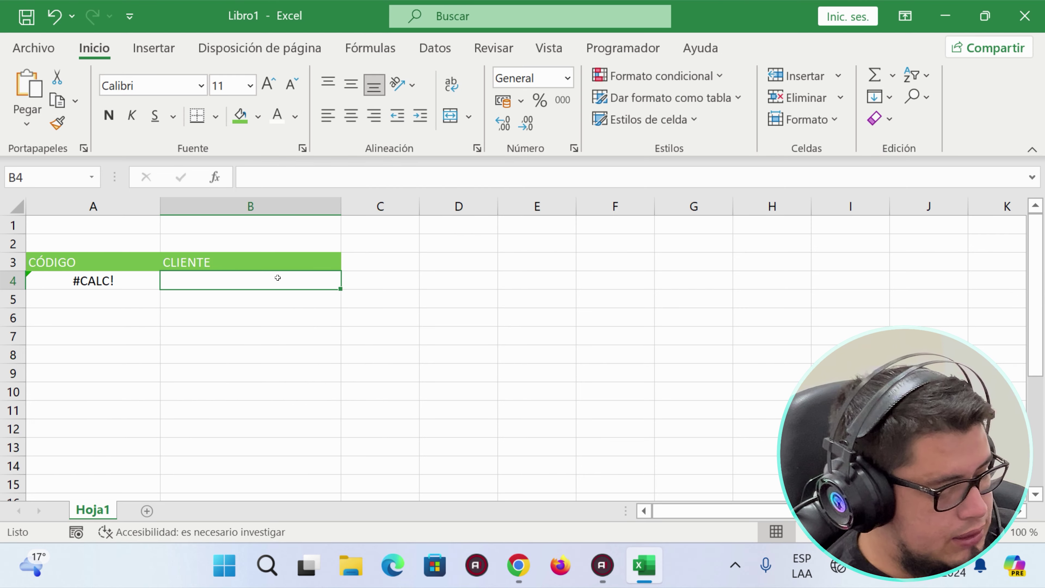
# Type three client names into B4, B5 and B6, producing codes 1, 3 and 5
pyautogui.write('MARIA')
pyautogui.press('Return')
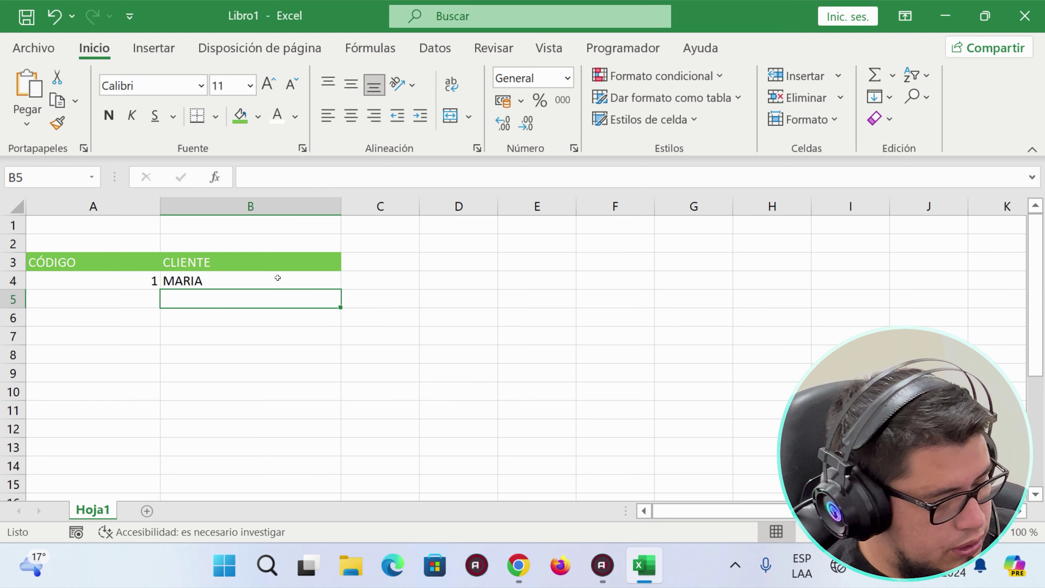
pyautogui.write('JUAN')
pyautogui.press('Return')
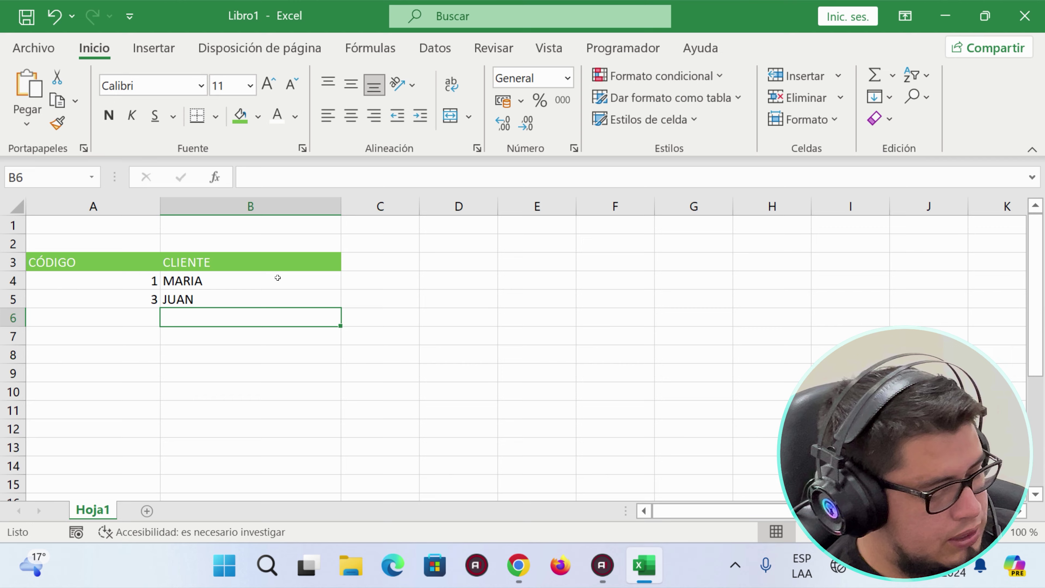
pyautogui.write('V')
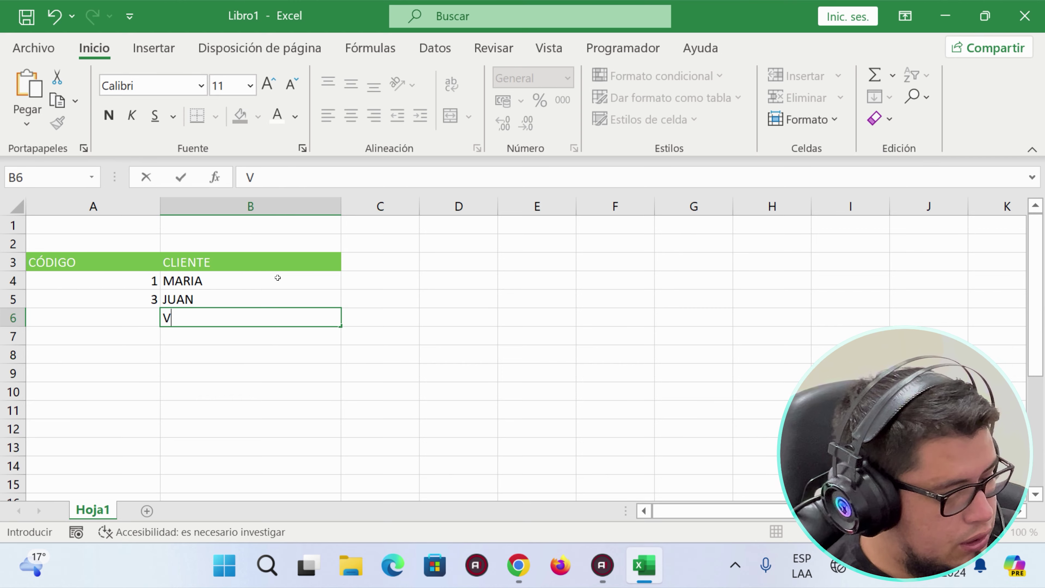
pyautogui.write('ALERIA')
pyautogui.press('Return')
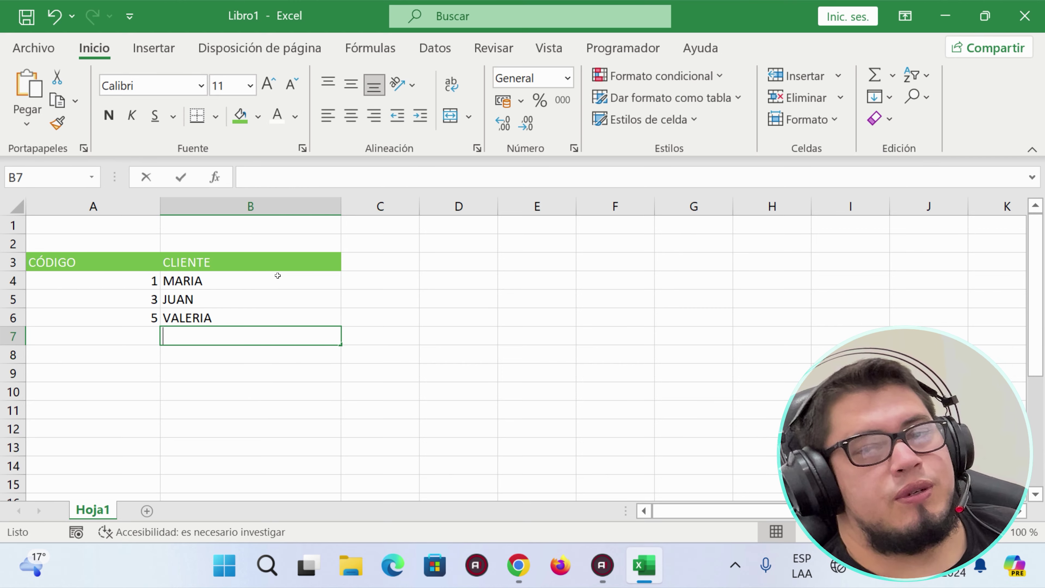
pyautogui.click(265, 315)
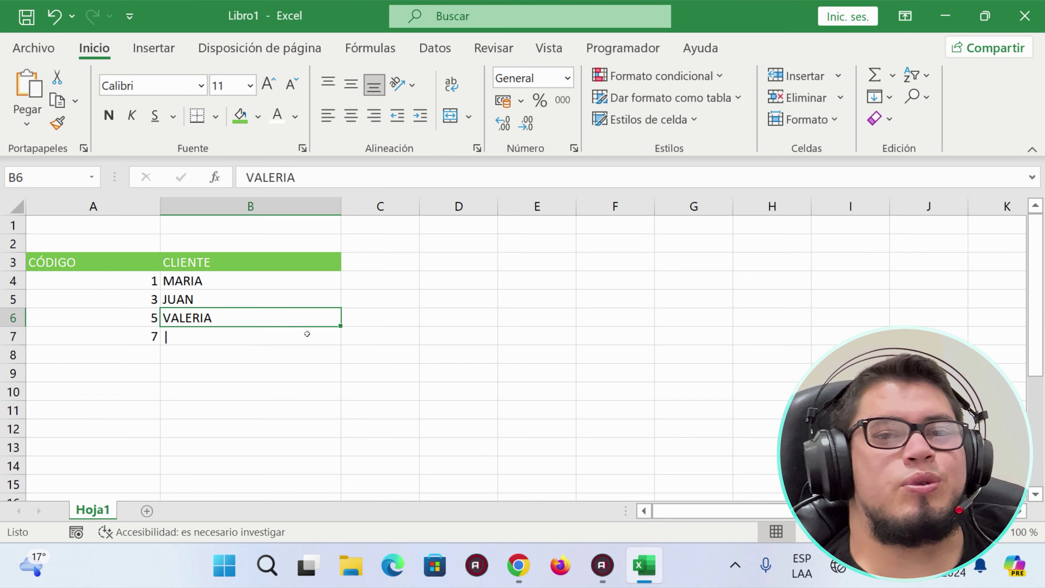